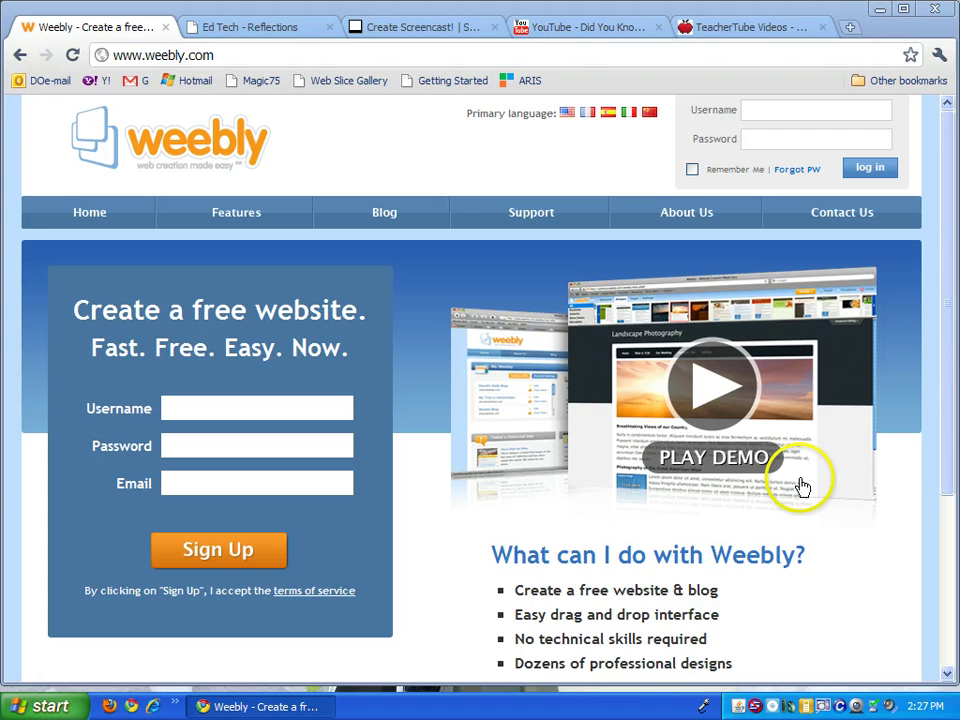
# Log in to the existing Weebly account by entering the account username and password.
pyautogui.moveTo(945, 418); pyautogui.dragTo(930, 630)
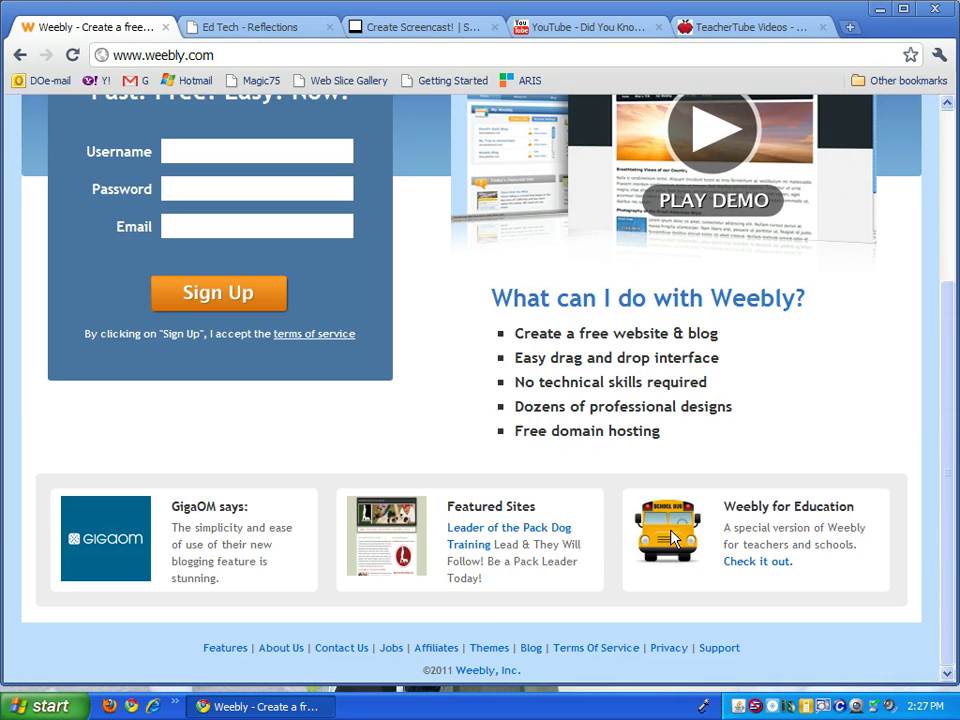
pyautogui.scroll(3, 672, 537)
pyautogui.click(806, 111)
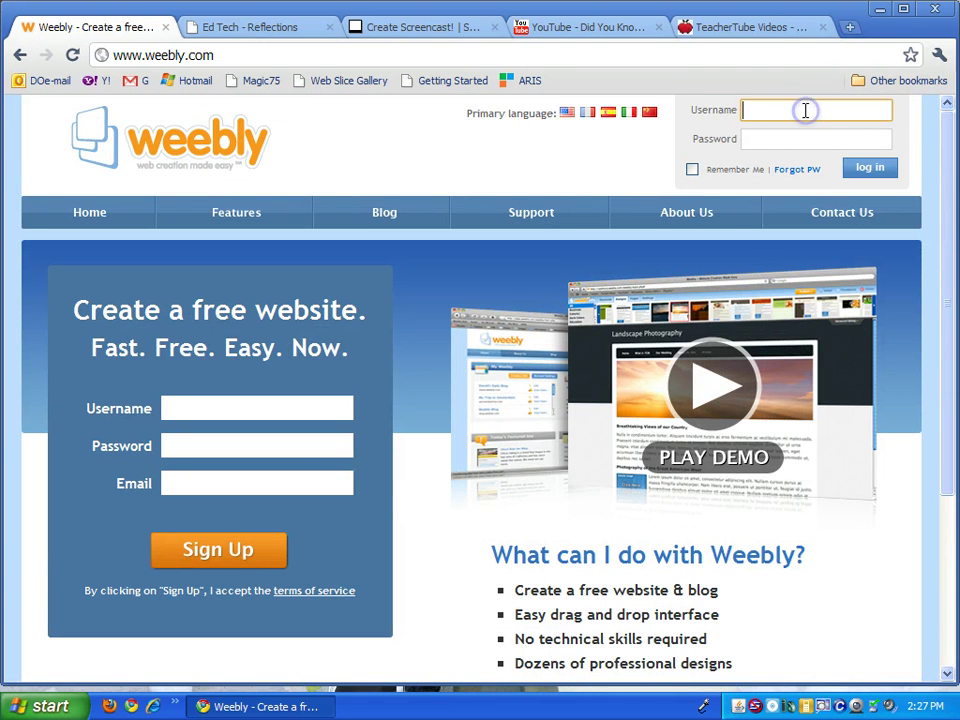
pyautogui.write('earl')
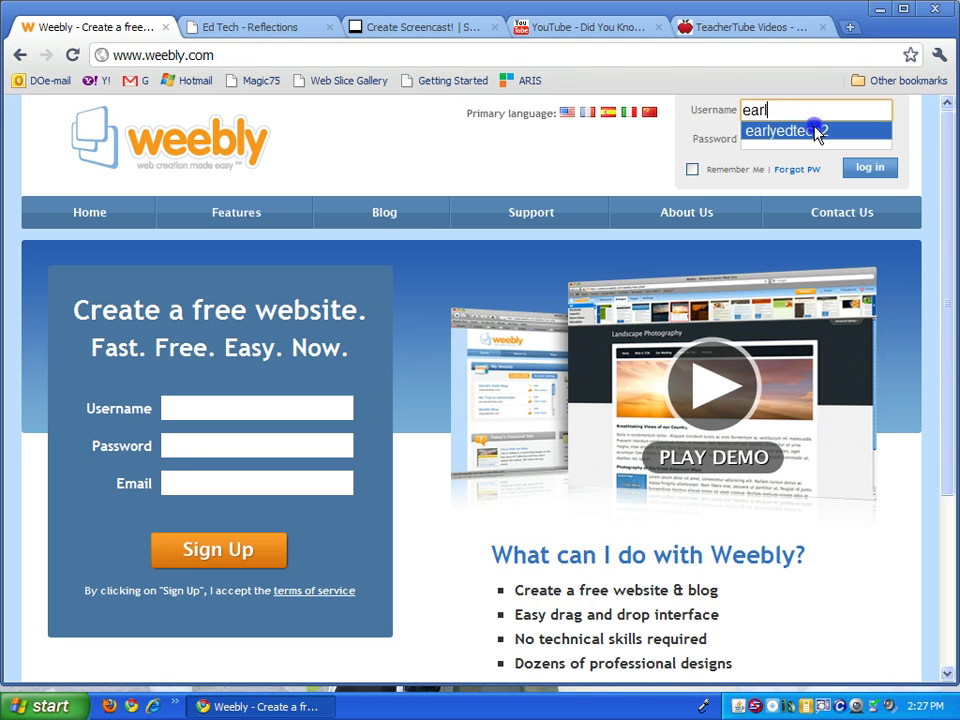
pyautogui.click(812, 130)
pyautogui.click(808, 143)
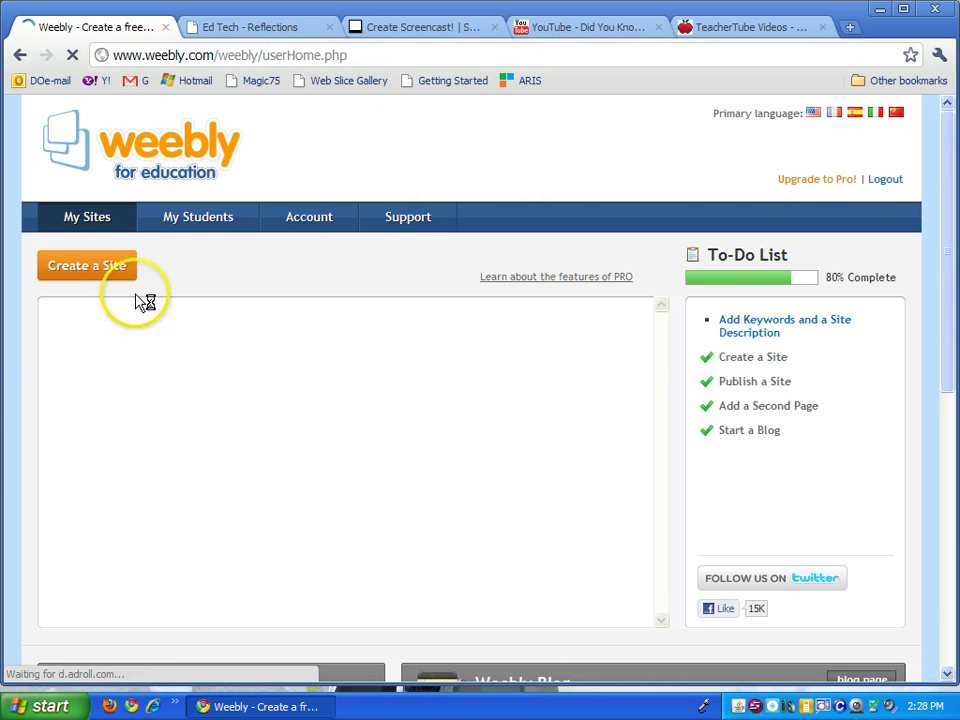
# Create a new site titled "Educational Technology" with site type Education and category School.
pyautogui.click(100, 305)
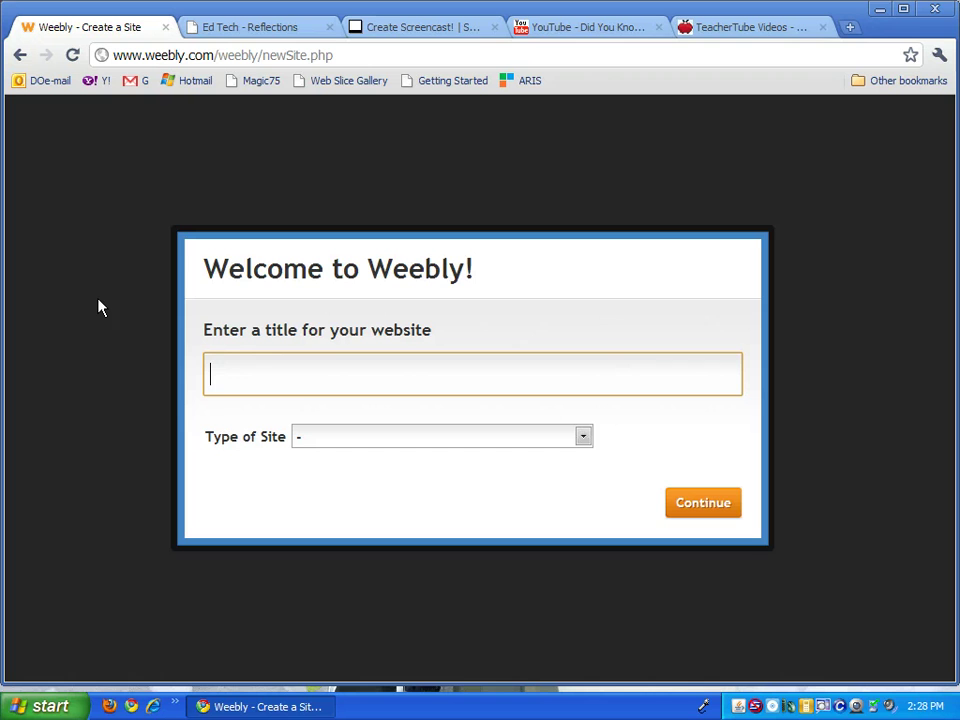
pyautogui.write('Educational Technology')
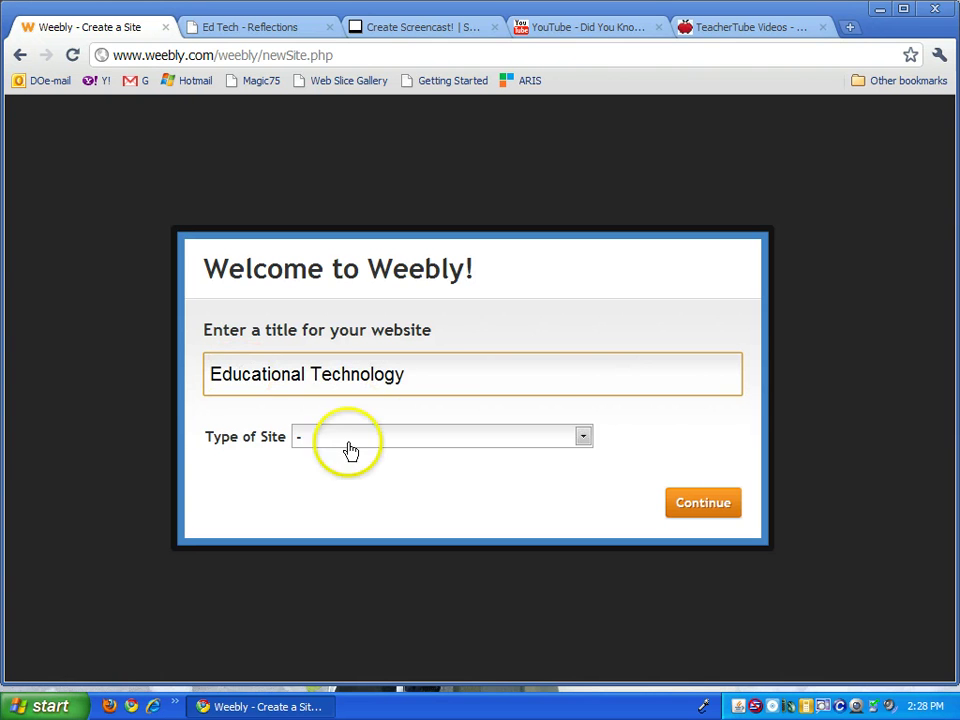
pyautogui.click(539, 439)
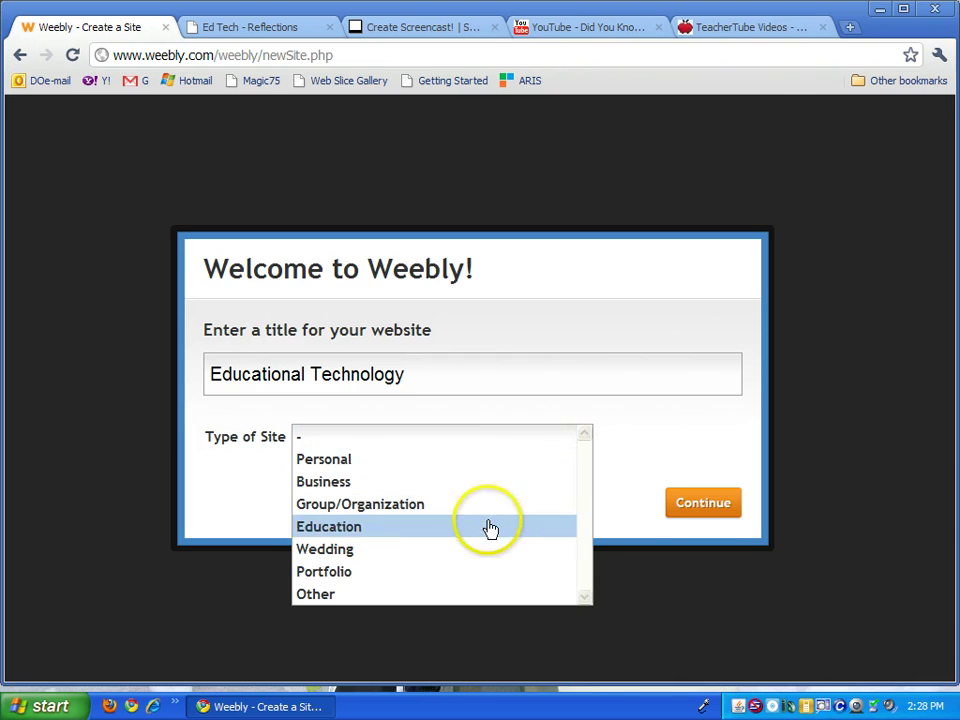
pyautogui.click(488, 526)
pyautogui.click(518, 463)
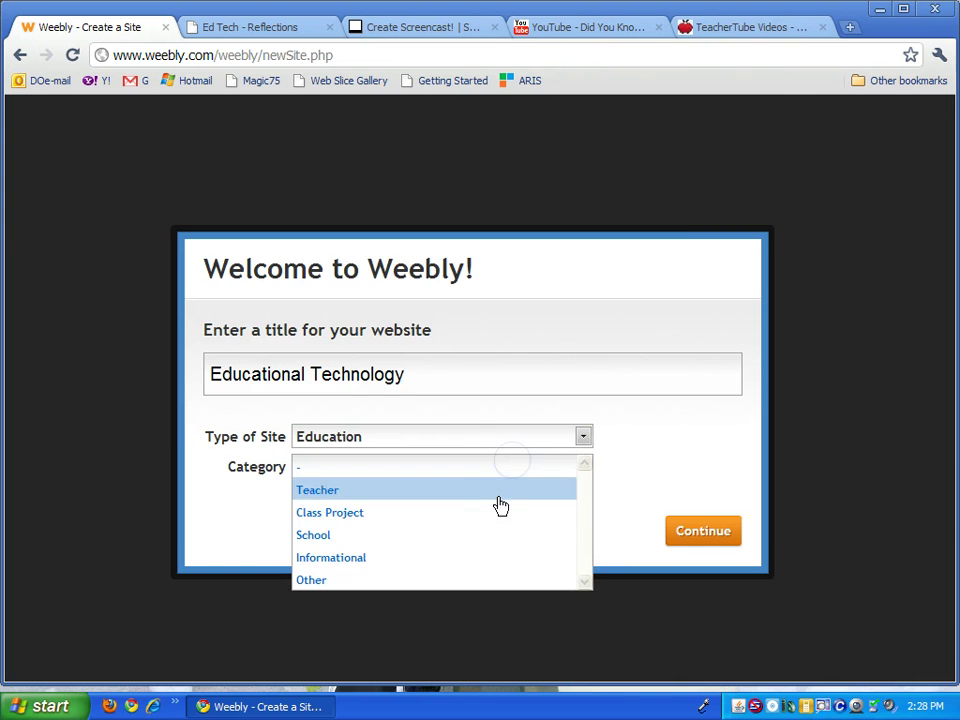
pyautogui.click(493, 535)
pyautogui.click(705, 530)
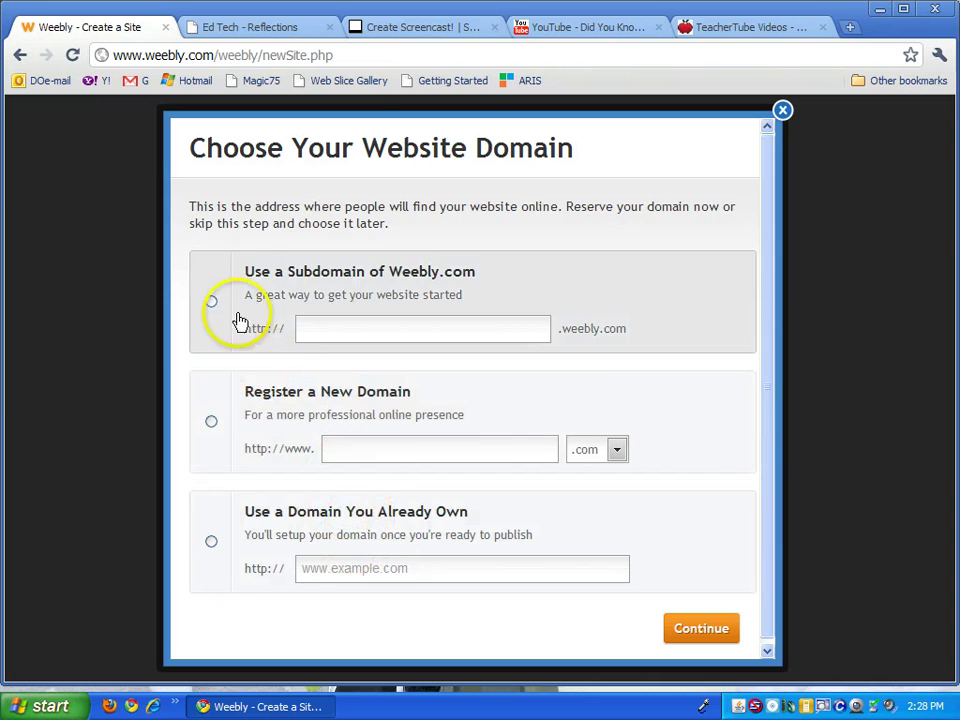
# Choose a Weebly.com subdomain named edutechdemo as the website's address.
pyautogui.click(211, 302)
pyautogui.click(385, 331)
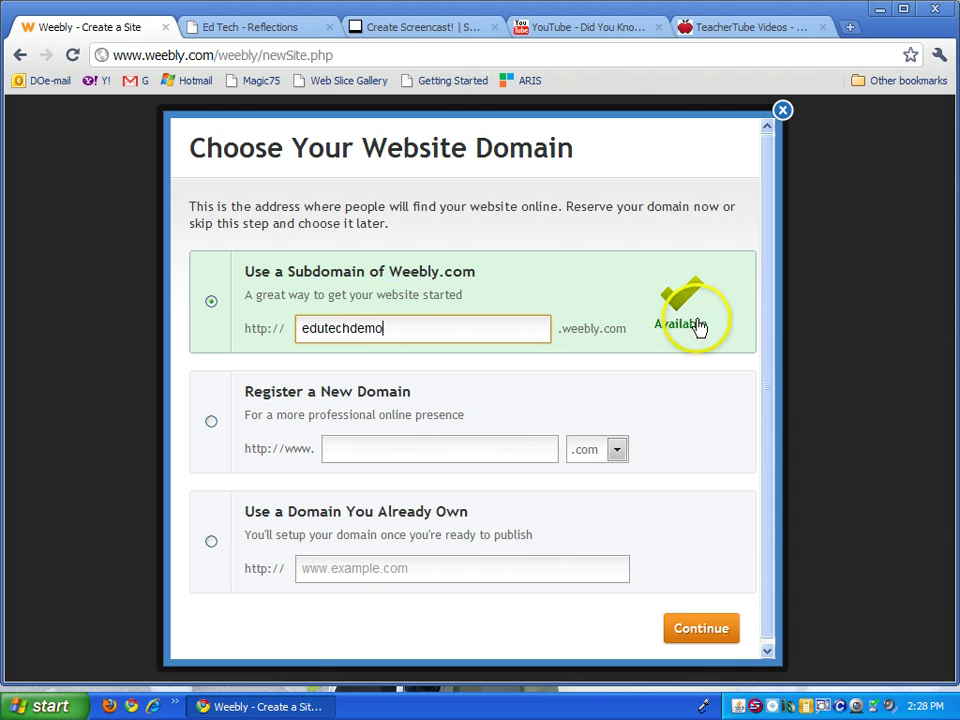
pyautogui.click(701, 628)
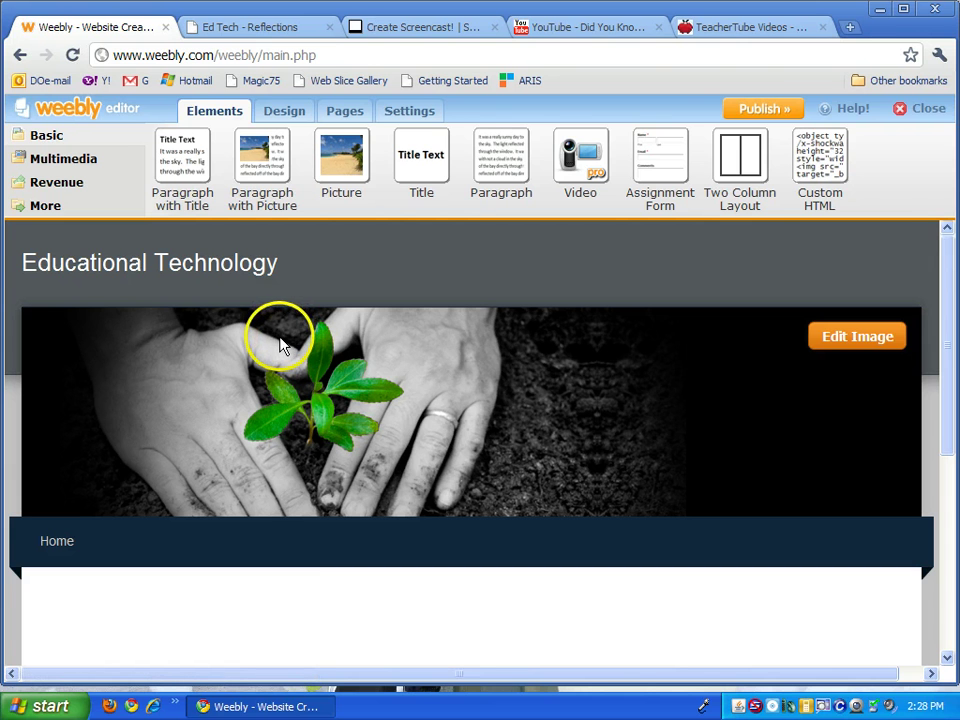
# Browse the favorite themes and apply the dark-header theme with a gray navigation bar and the photo of children at a laptop.
pyautogui.click(283, 113)
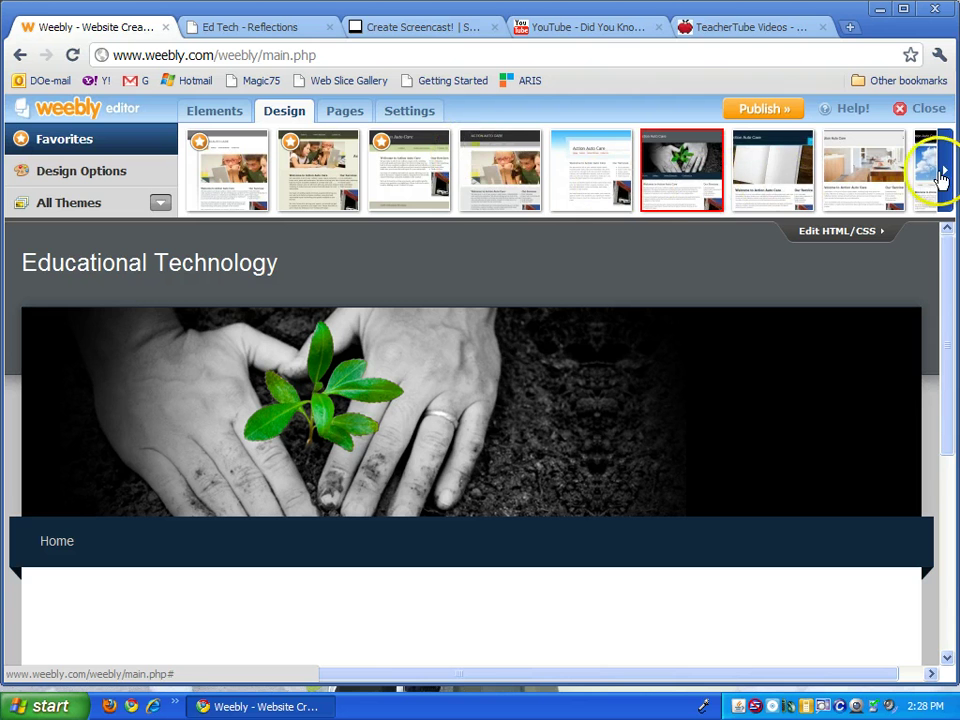
pyautogui.click(945, 172)
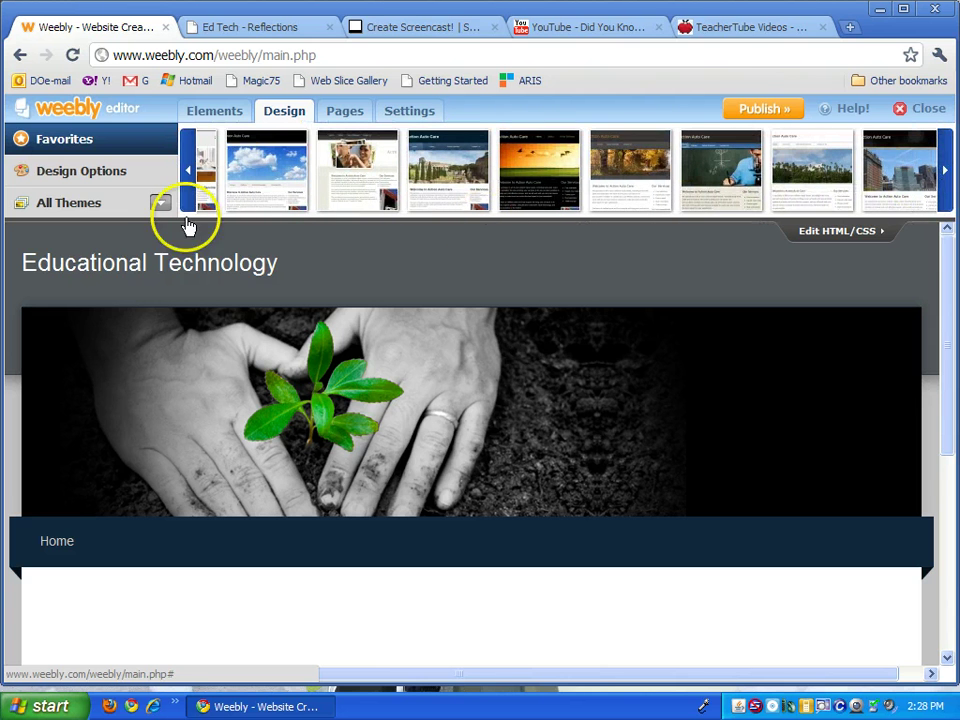
pyautogui.click(187, 175)
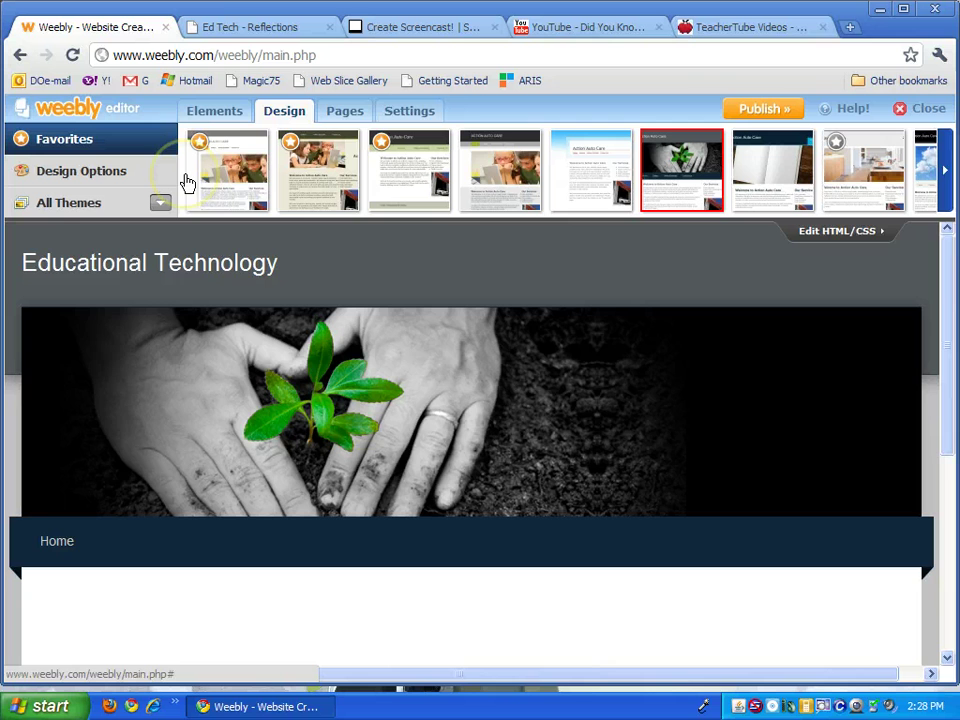
pyautogui.click(530, 185)
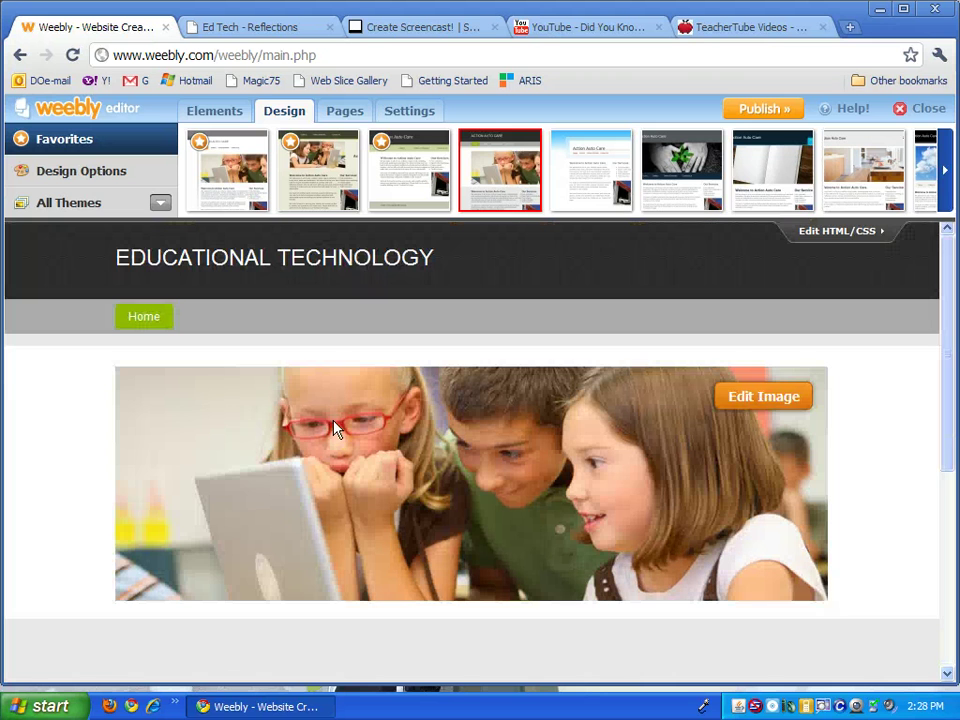
# Add the title "Welcome to my Website!" and beneath it the paragraph "Here is my very first website, where I will communicate with parents and students.".
pyautogui.click(224, 114)
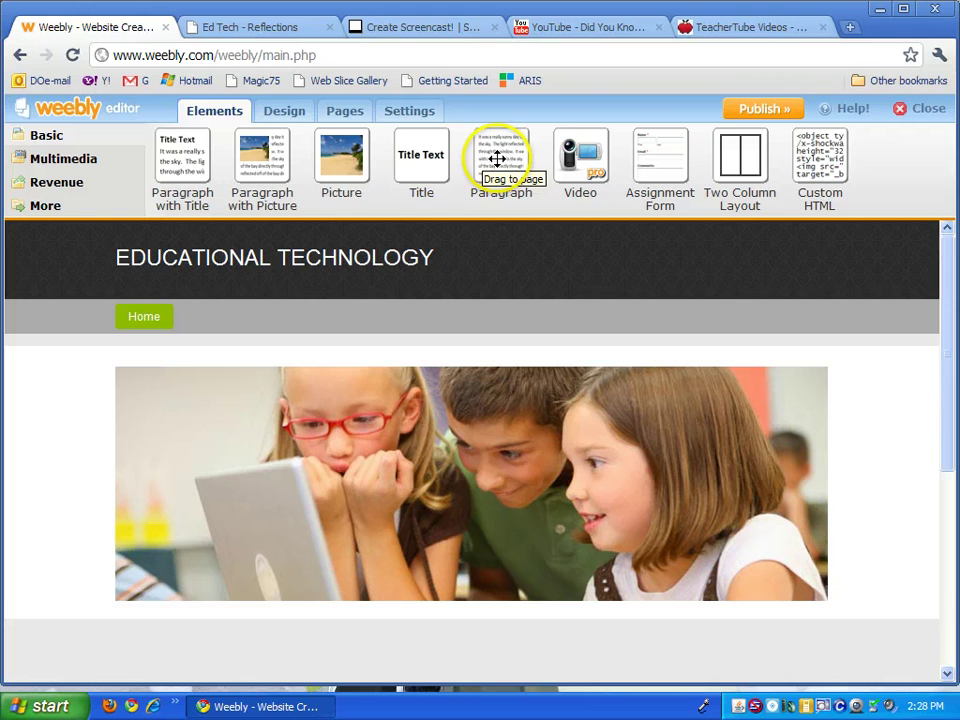
pyautogui.moveTo(497, 158); pyautogui.dragTo(497, 158)
pyautogui.moveTo(422, 160); pyautogui.dragTo(229, 643)
pyautogui.scroll(-2, 236, 626)
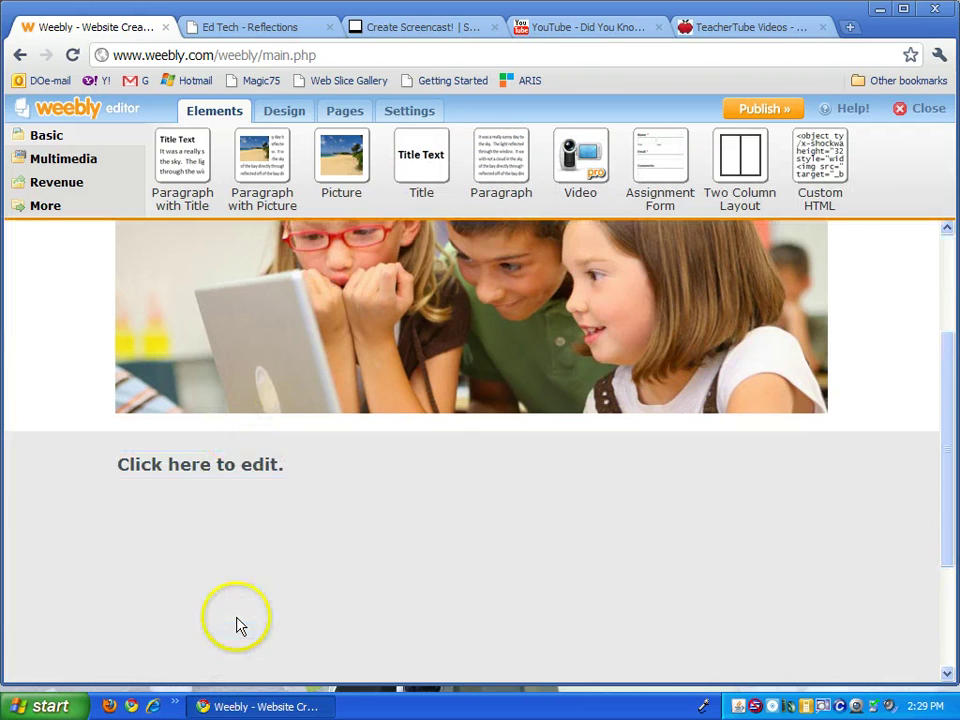
pyautogui.click(254, 464)
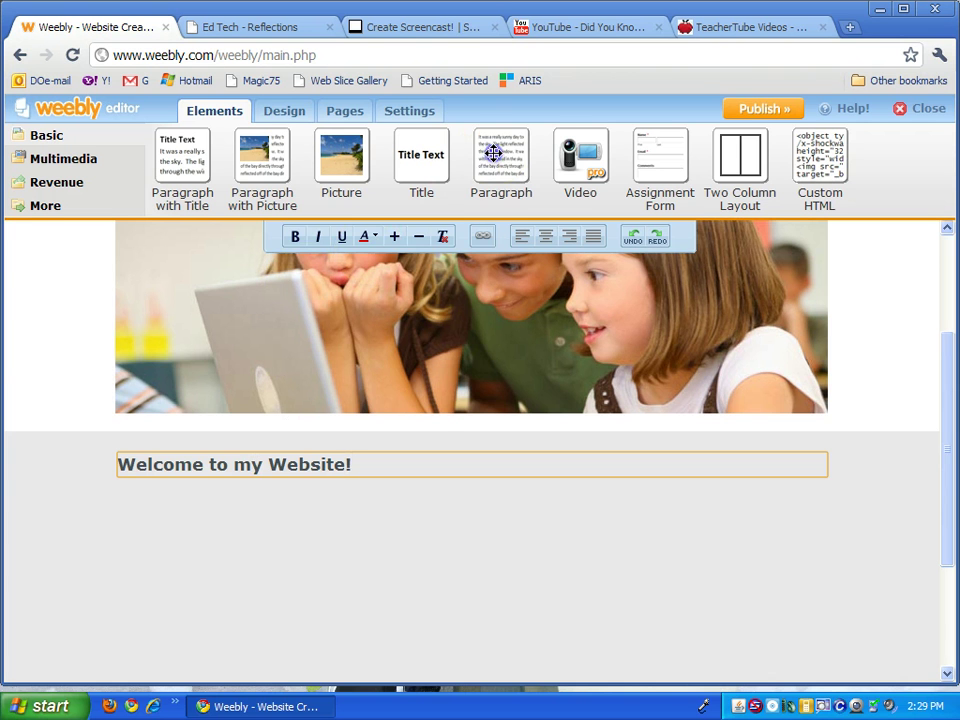
pyautogui.moveTo(501, 155); pyautogui.dragTo(301, 540)
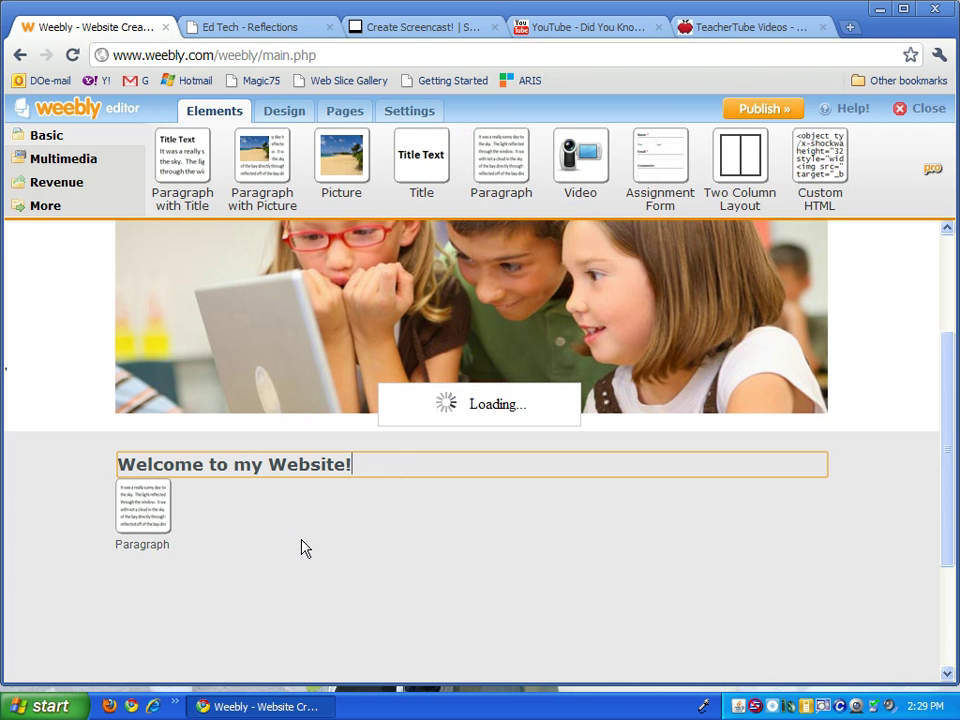
pyautogui.click(222, 493)
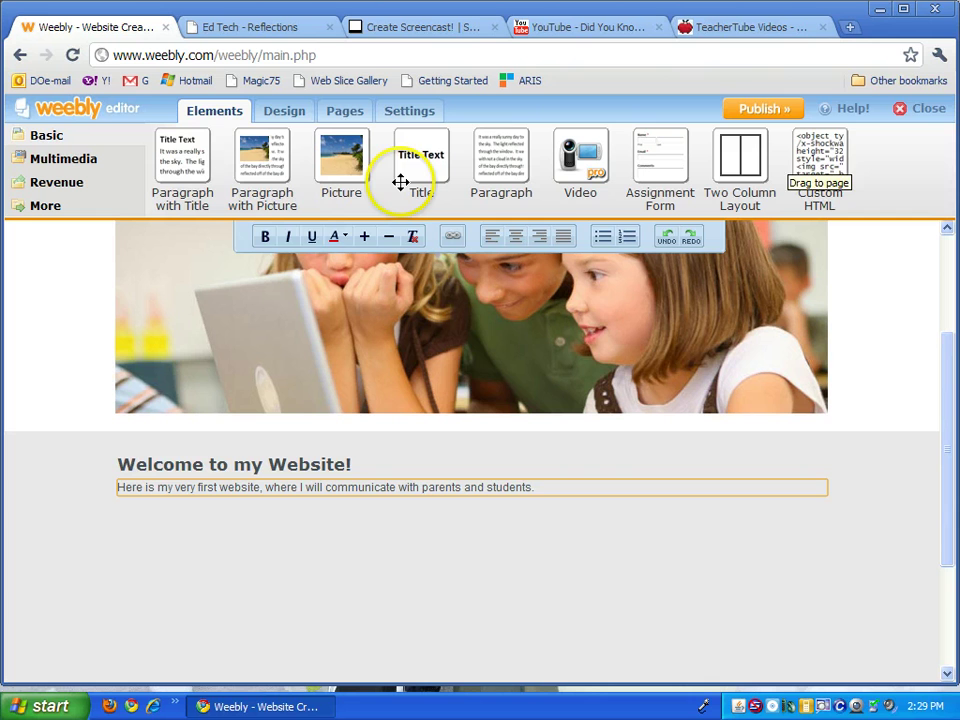
# Add a YouTube Video element to the page below the welcome paragraph.
pyautogui.click(79, 162)
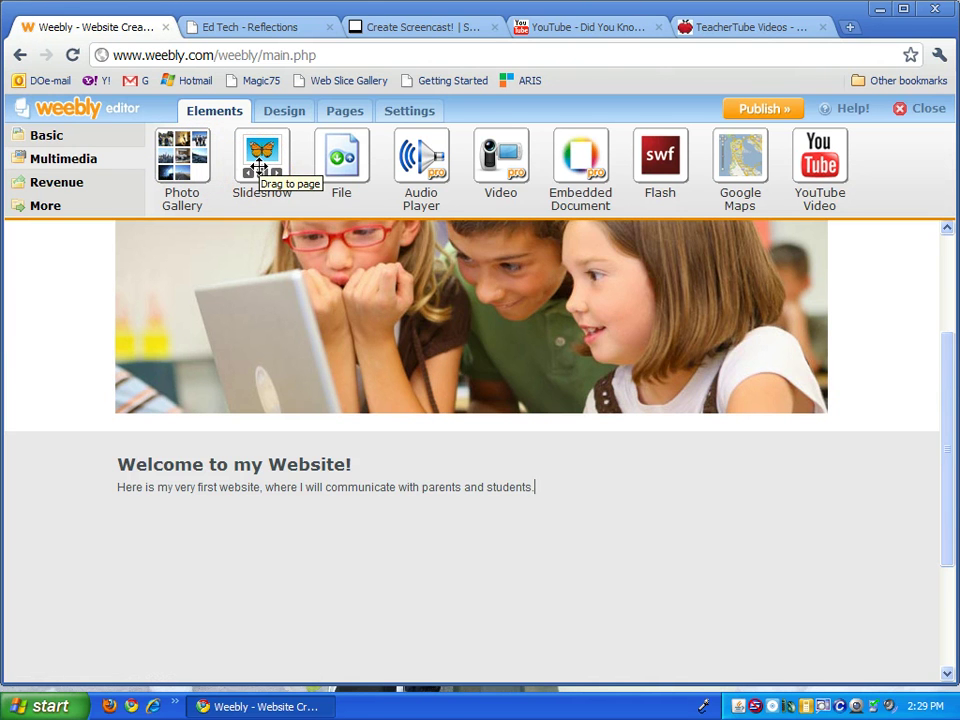
pyautogui.moveTo(343, 162); pyautogui.dragTo(344, 168)
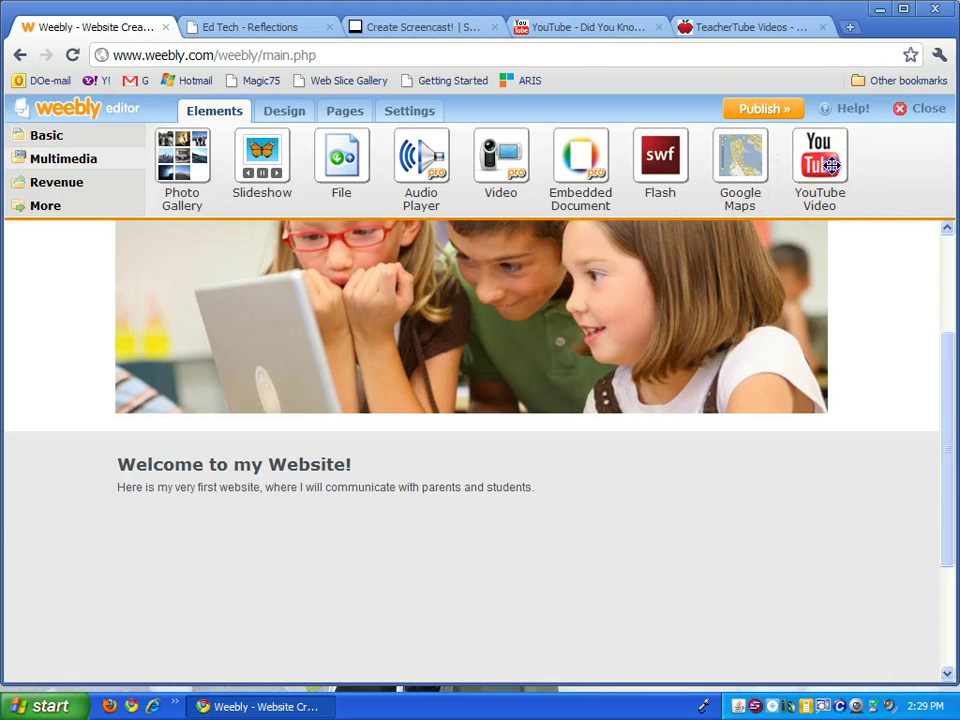
pyautogui.moveTo(830, 165); pyautogui.dragTo(261, 551)
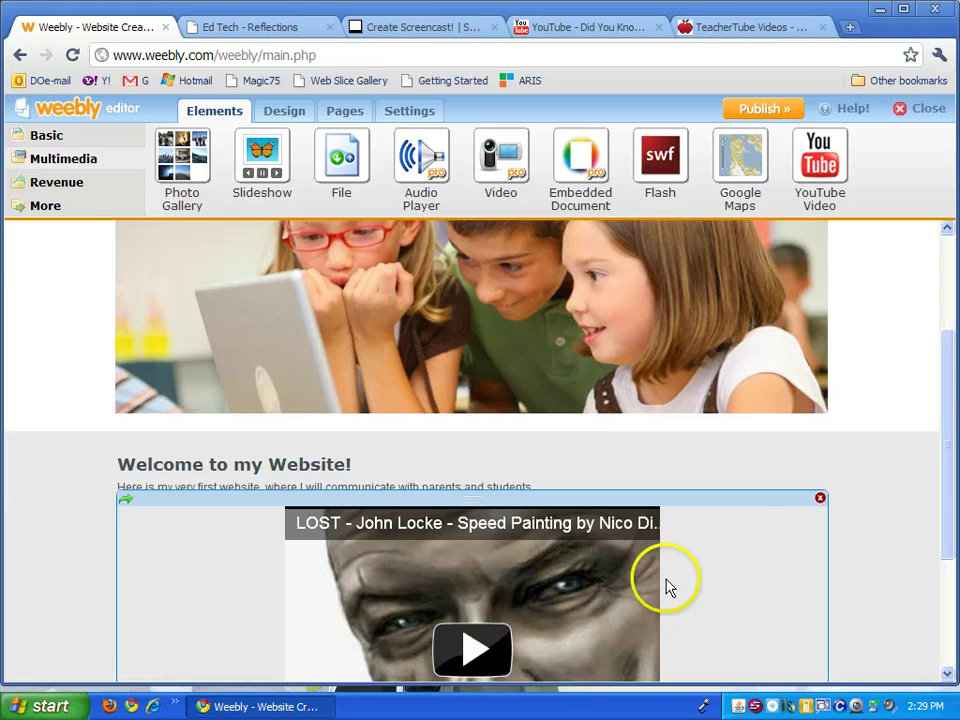
# Copy the address of the "Did You Know 2.0" video from its YouTube page and set it as the video element's URL.
pyautogui.click(742, 603)
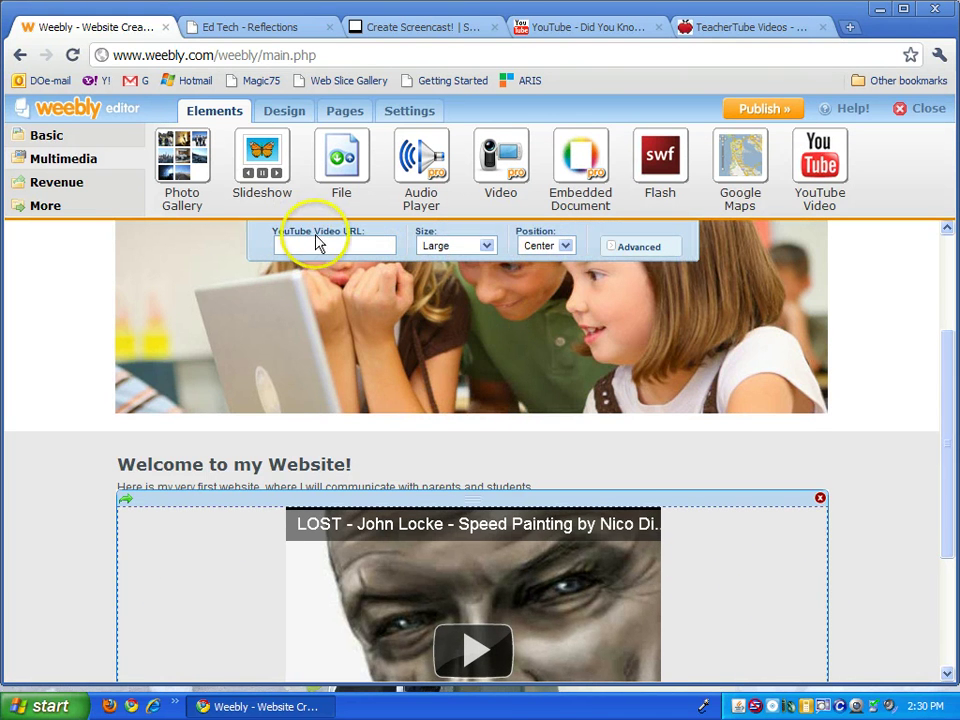
pyautogui.click(553, 24)
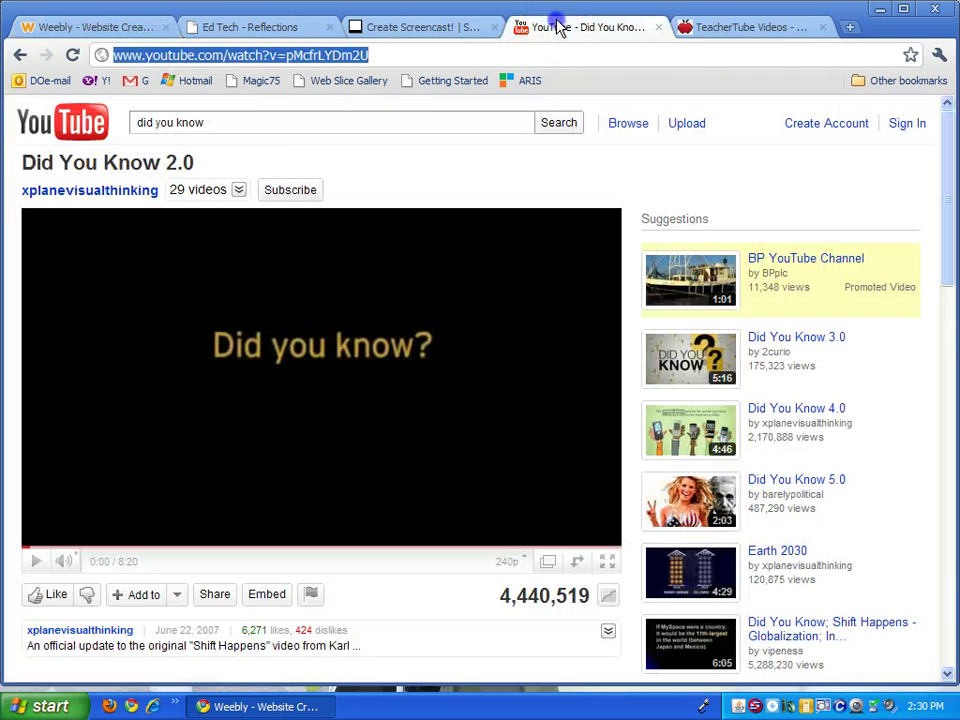
pyautogui.rightClick(233, 57)
pyautogui.click(286, 97)
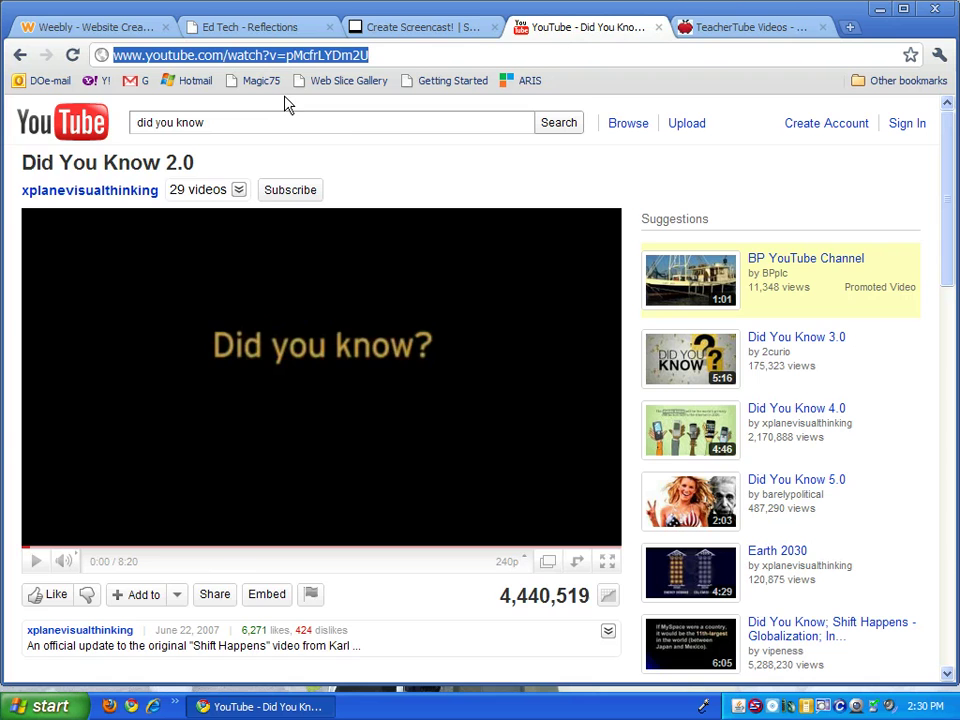
pyautogui.click(111, 27)
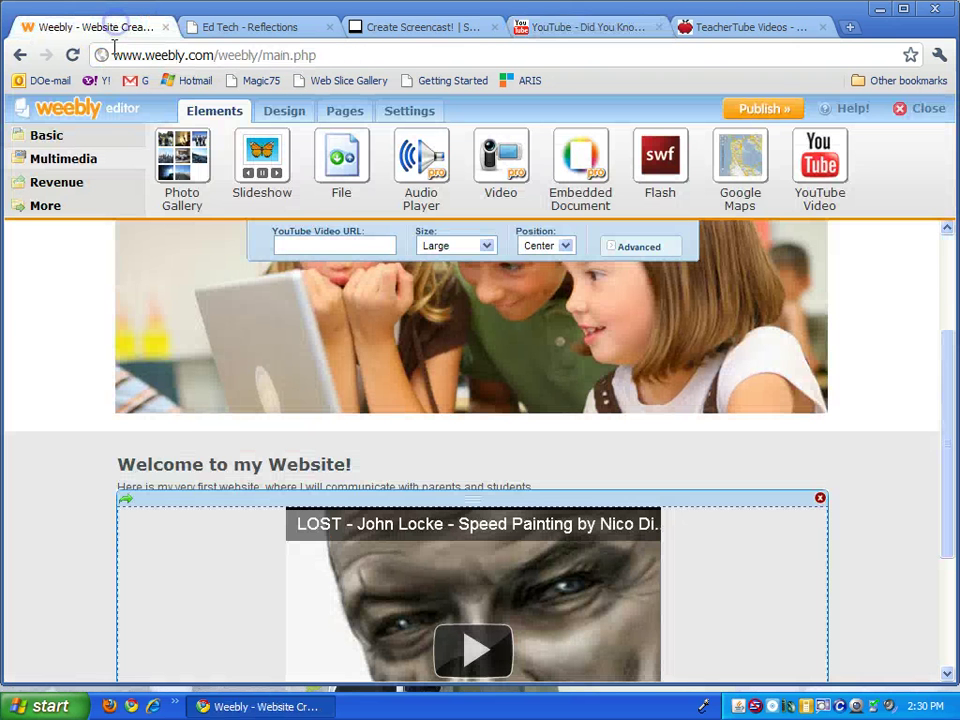
pyautogui.click(312, 247)
pyautogui.rightClick(312, 247)
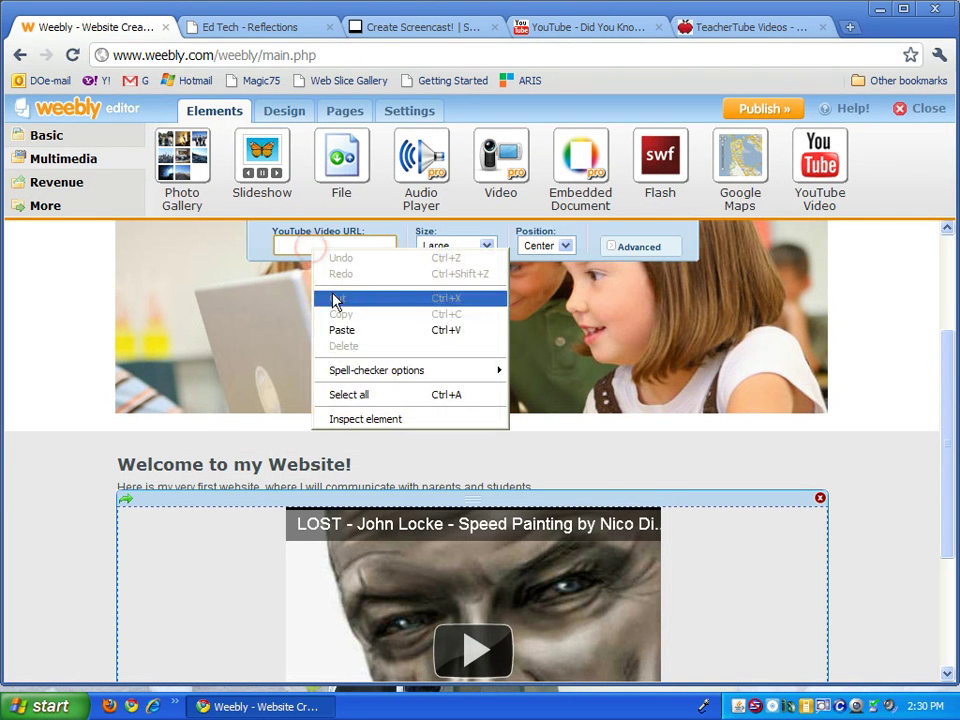
pyautogui.click(347, 328)
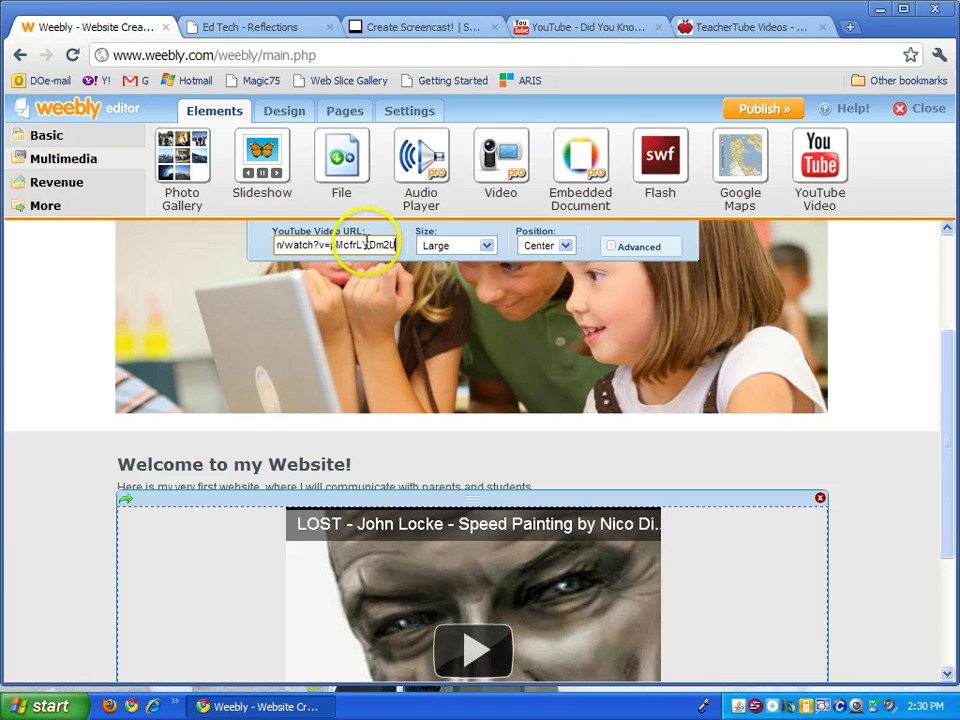
pyautogui.click(876, 568)
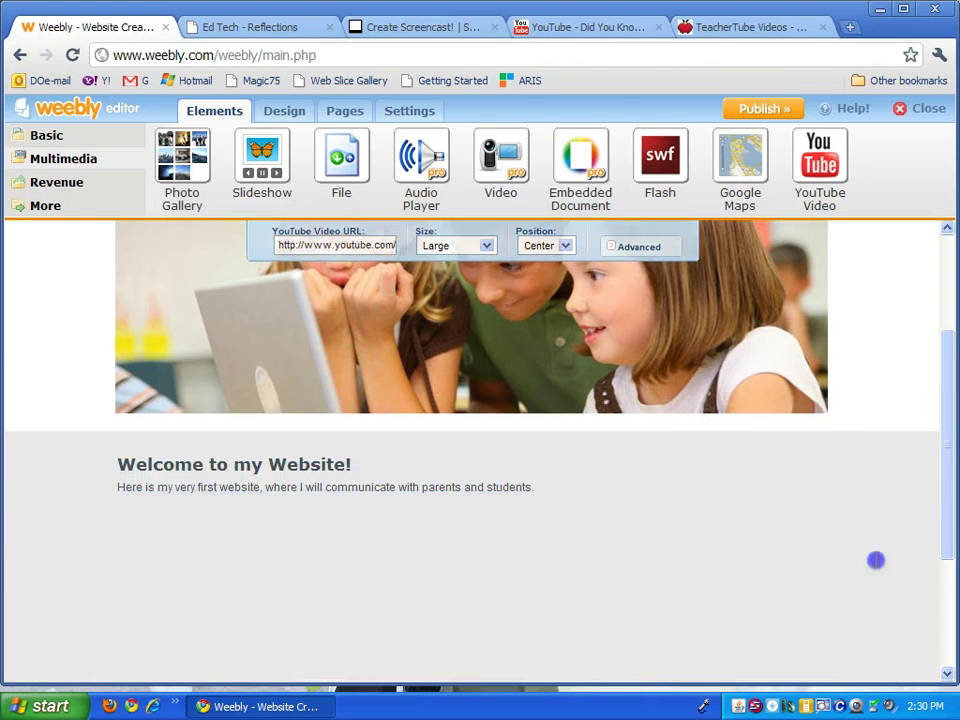
pyautogui.scroll(-3, 536, 561)
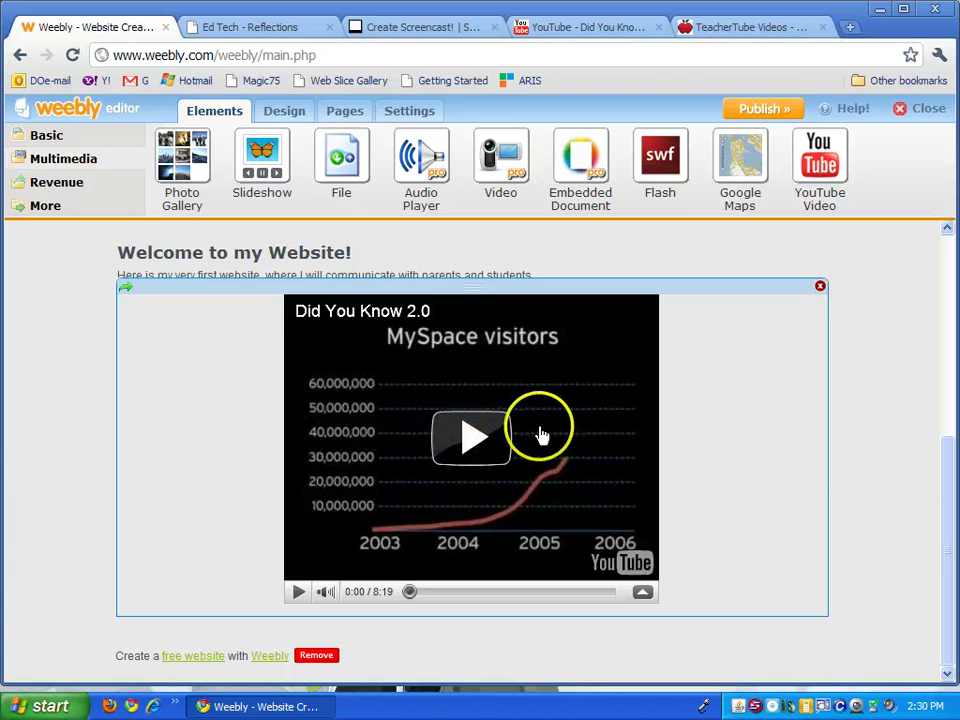
# Add a Custom HTML element to the page below the YouTube video.
pyautogui.scroll(5, 540, 435)
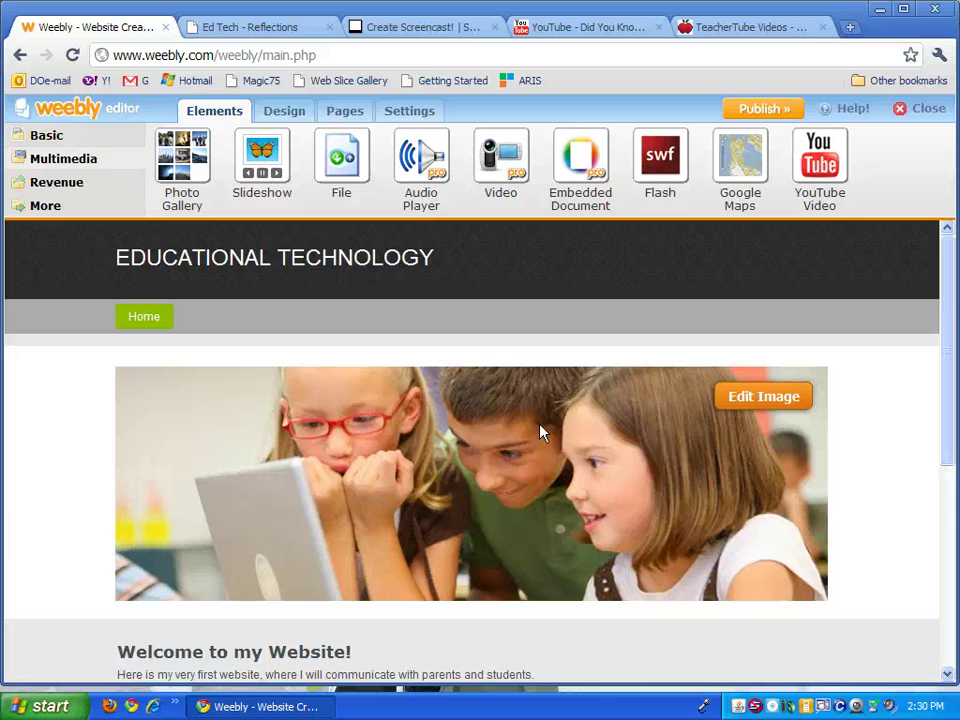
pyautogui.click(58, 137)
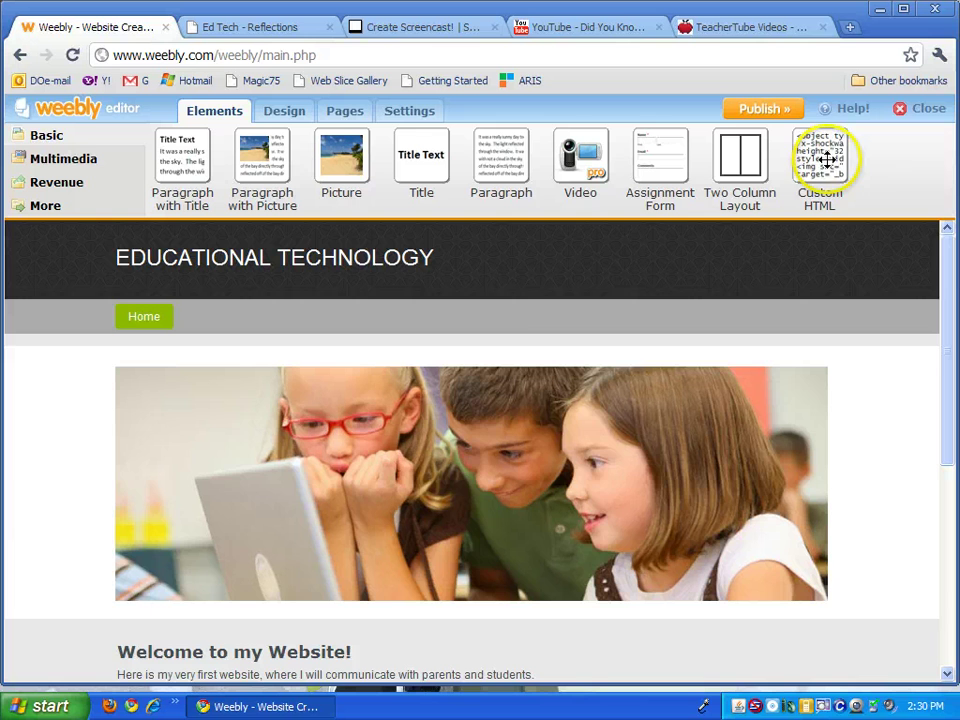
pyautogui.moveTo(825, 155); pyautogui.dragTo(332, 598)
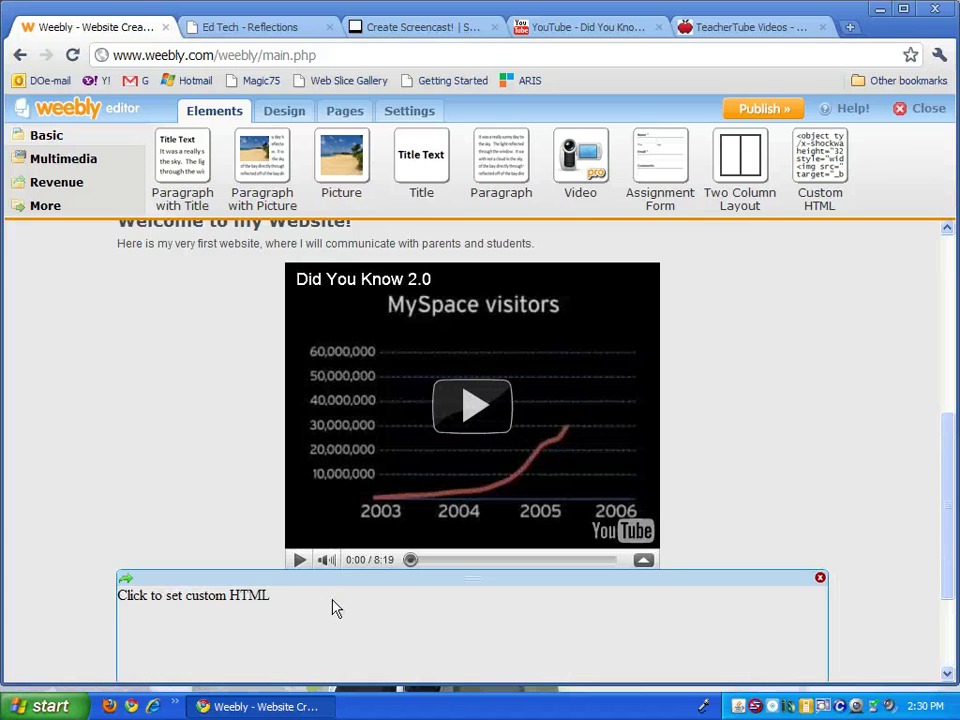
# Switch to the TeacherTube page of the 50 States and Capitals cartoon song and copy its embeddable player code.
pyautogui.click(742, 38)
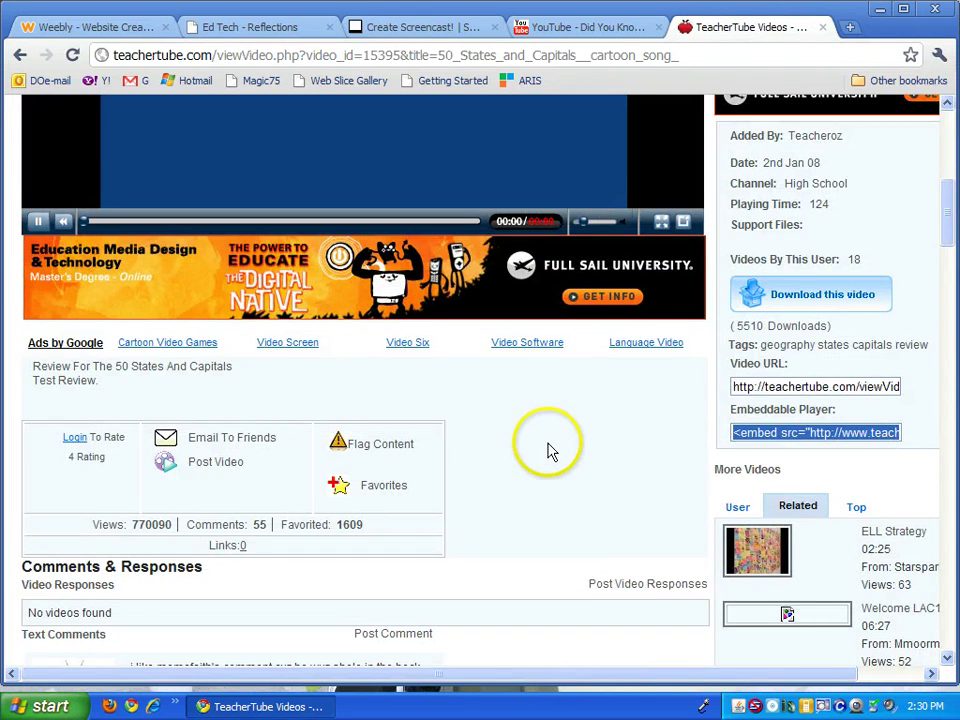
pyautogui.scroll(4, 548, 450)
pyautogui.scroll(-3, 760, 460)
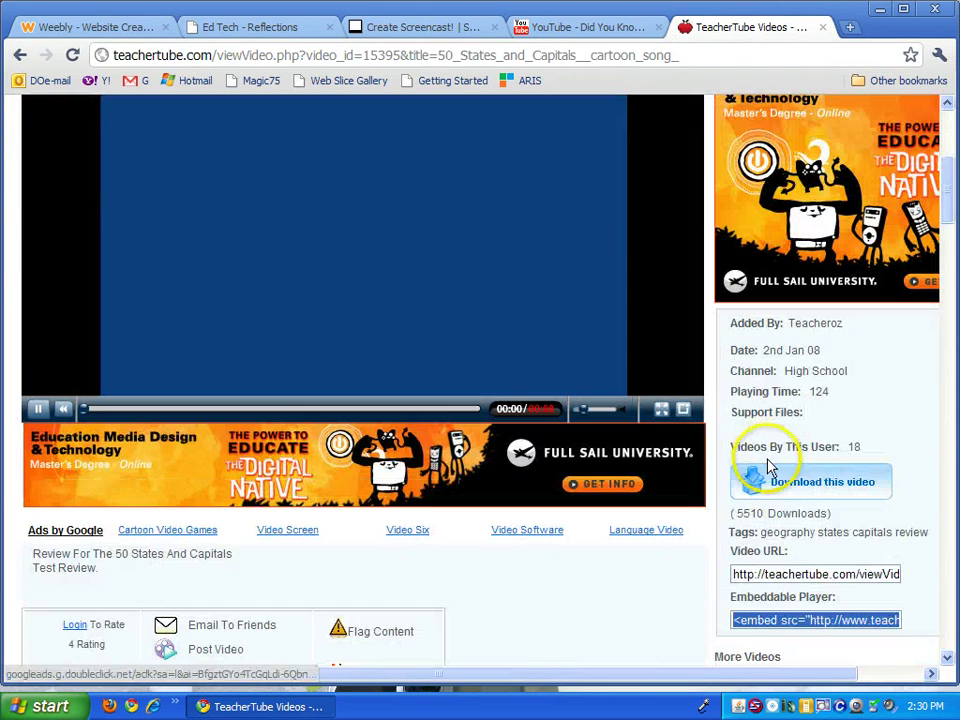
pyautogui.click(768, 620)
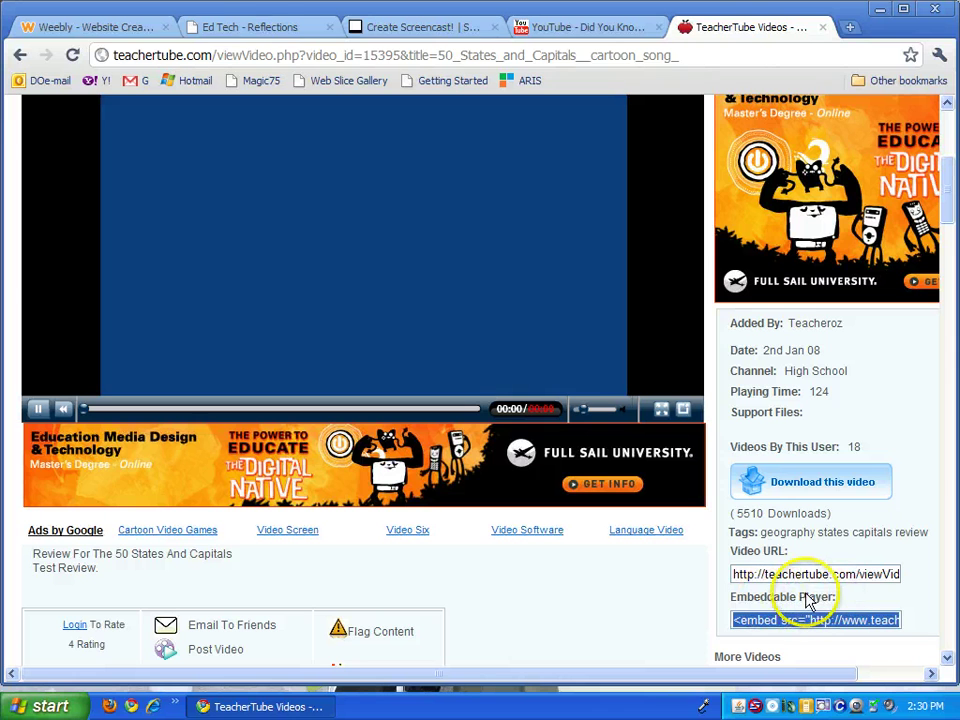
pyautogui.rightClick(806, 622)
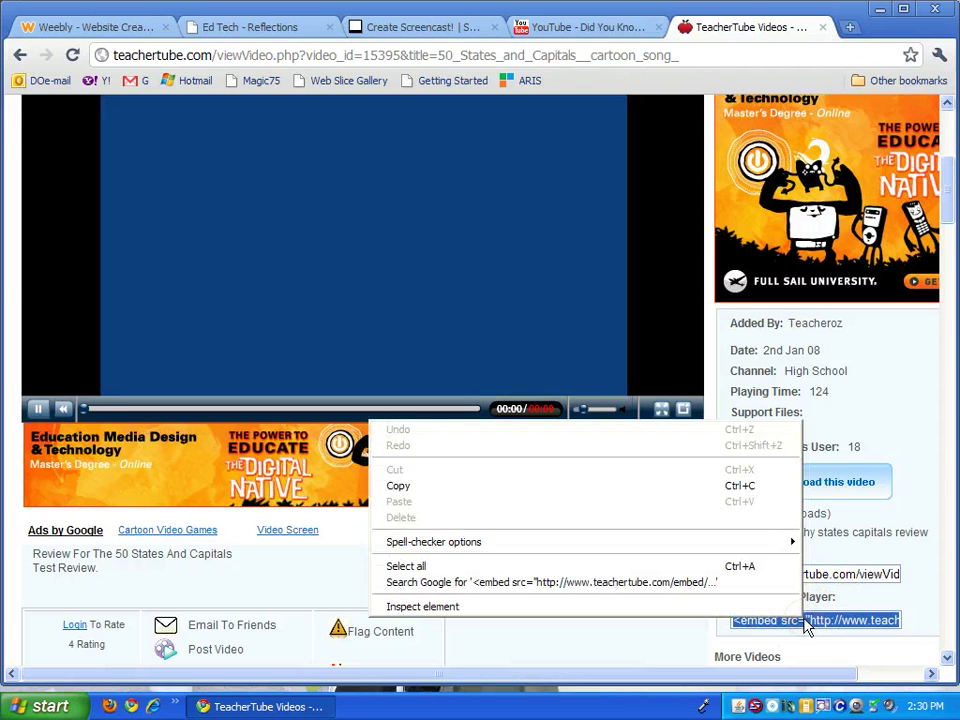
pyautogui.click(682, 490)
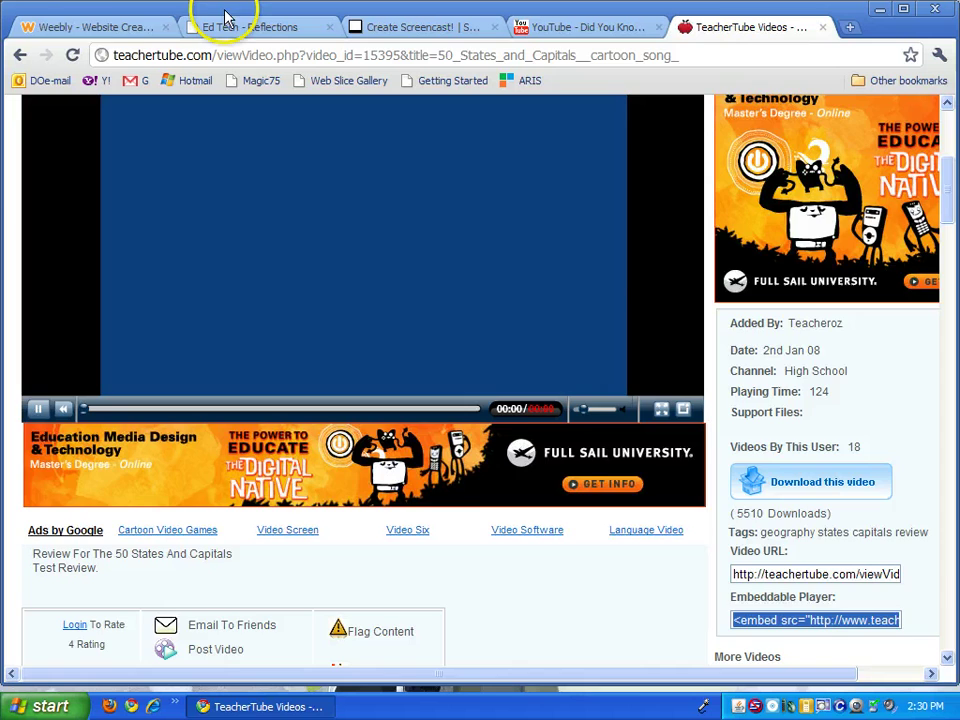
# Back in the Weebly editor, replace the Custom HTML element's placeholder text with the copied TeacherTube embed code.
pyautogui.click(140, 27)
pyautogui.scroll(-3, 343, 279)
pyautogui.click(285, 443)
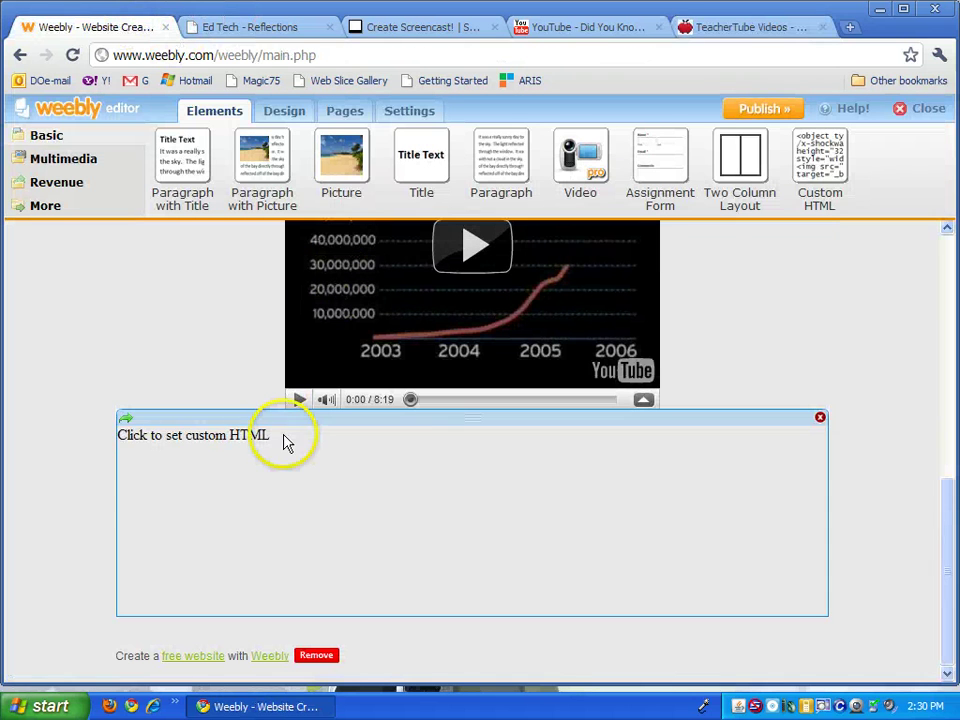
pyautogui.click(224, 440)
pyautogui.rightClick(235, 490)
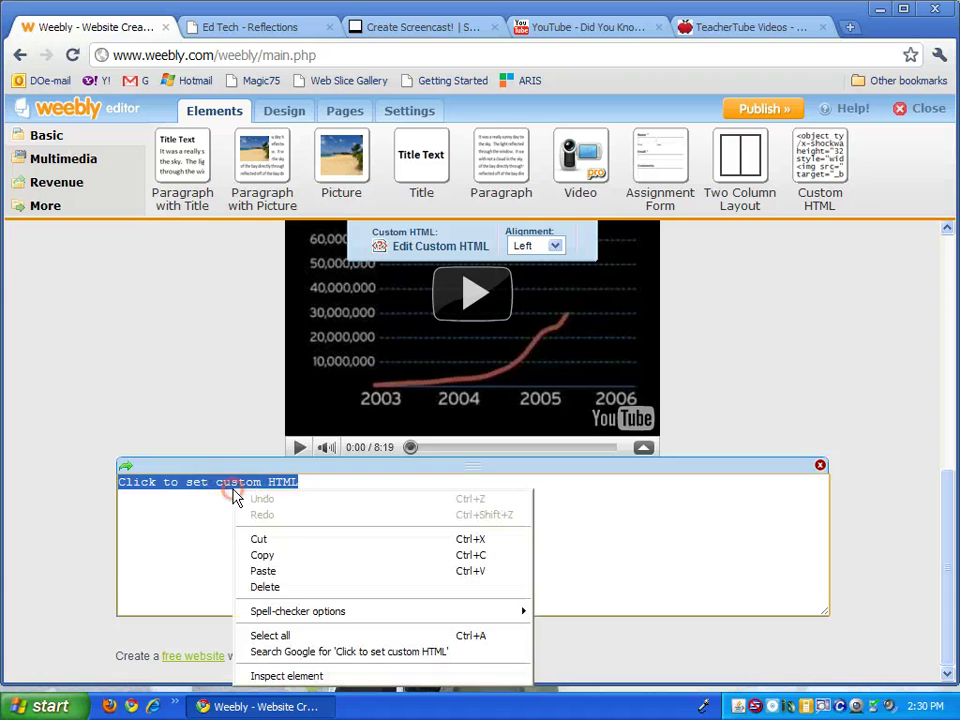
pyautogui.click(285, 570)
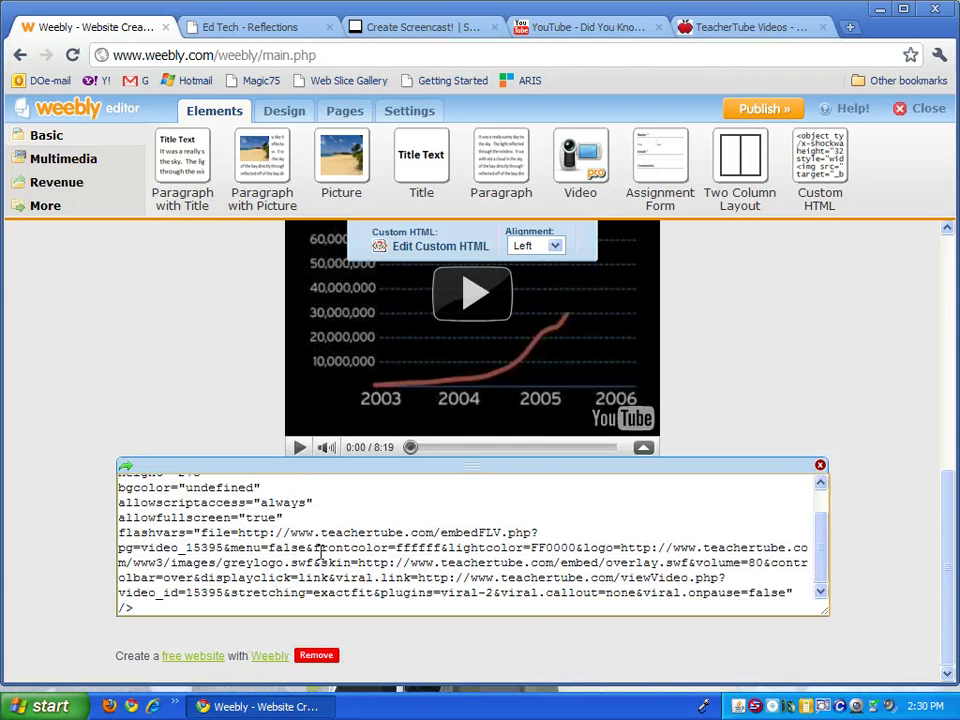
pyautogui.click(904, 482)
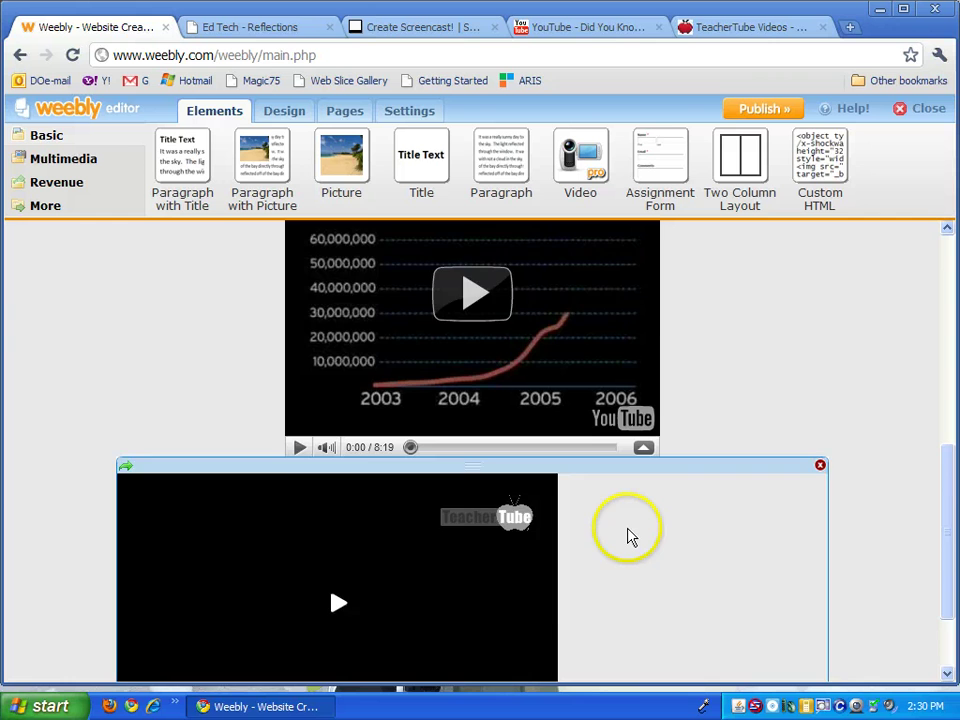
pyautogui.scroll(-3, 630, 537)
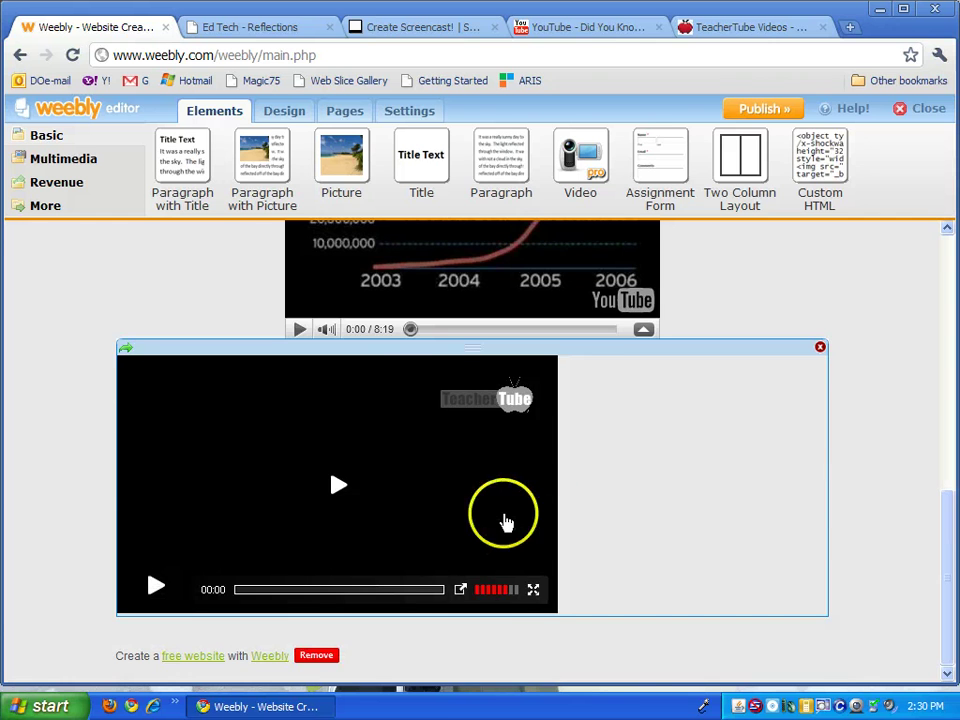
# Add a new blog page named "My Blog" to the site and save it.
pyautogui.scroll(10, 505, 521)
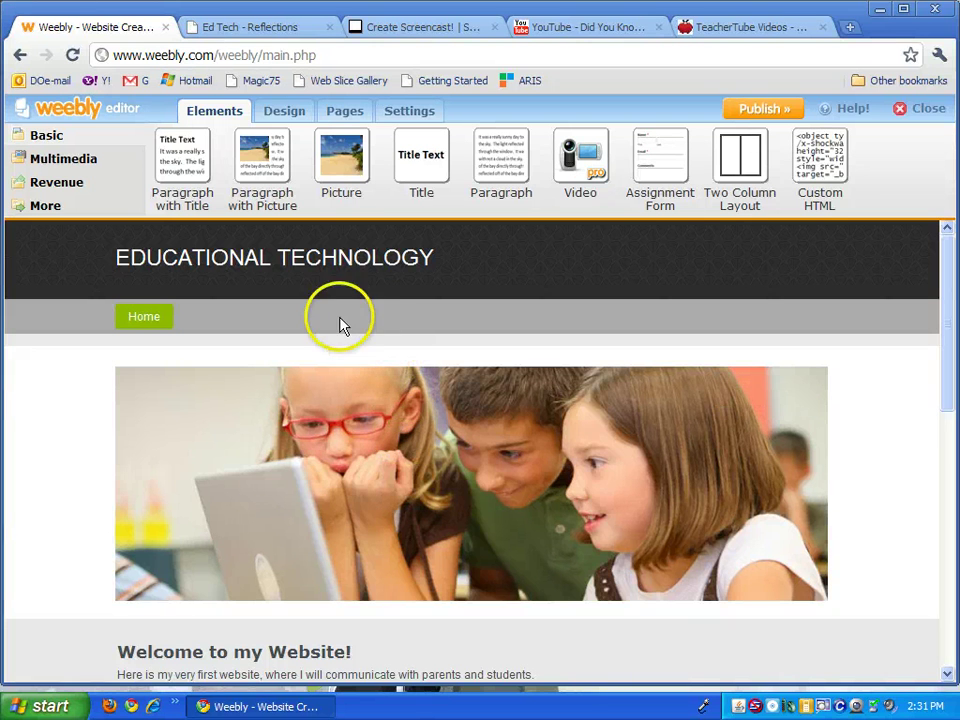
pyautogui.click(343, 113)
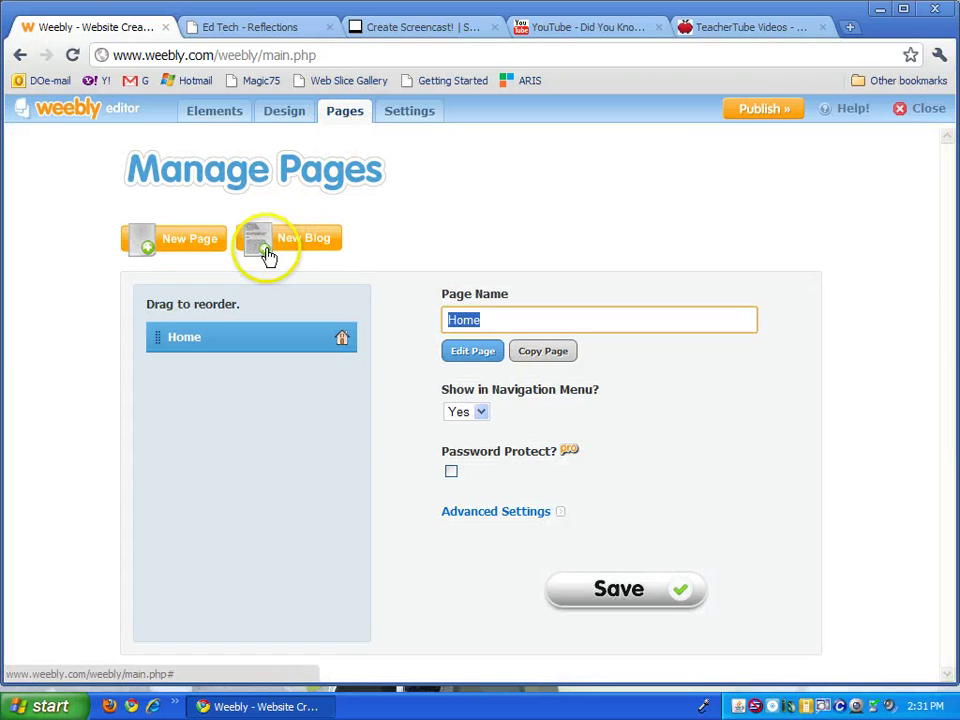
pyautogui.click(312, 248)
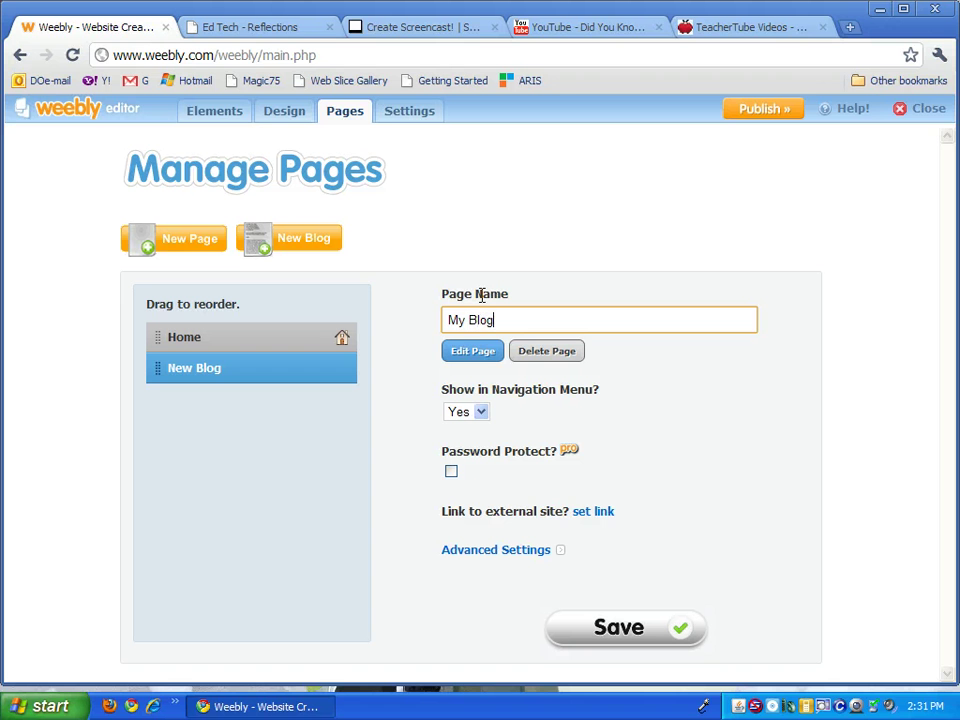
pyautogui.click(606, 634)
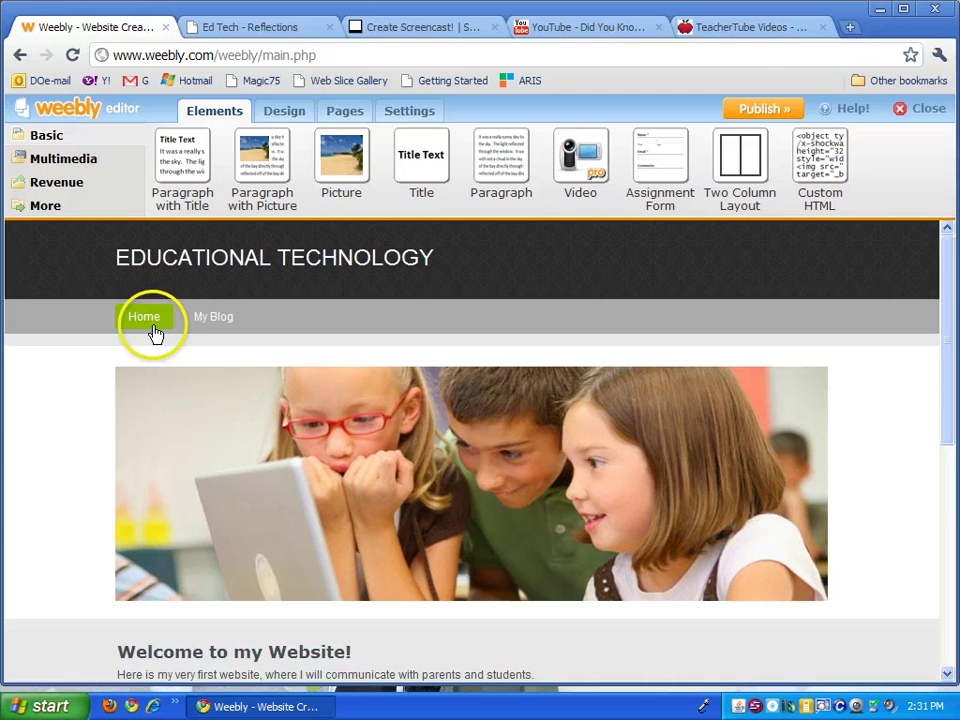
# Open the My Blog page and permanently delete its default "First Post!" entry.
pyautogui.click(206, 320)
pyautogui.scroll(-4, 309, 370)
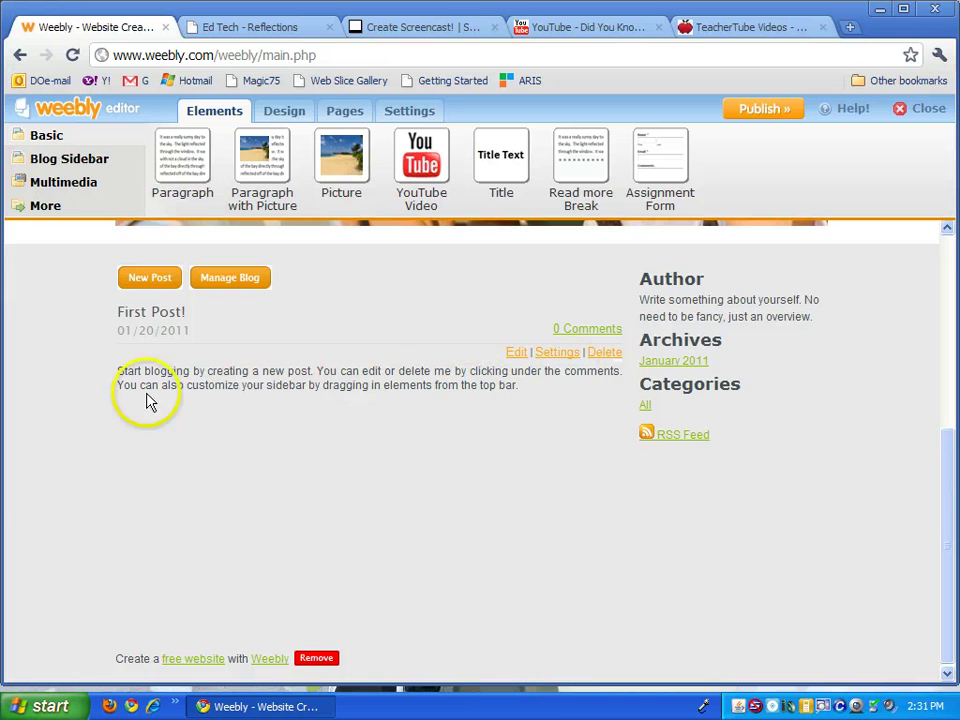
pyautogui.click(605, 354)
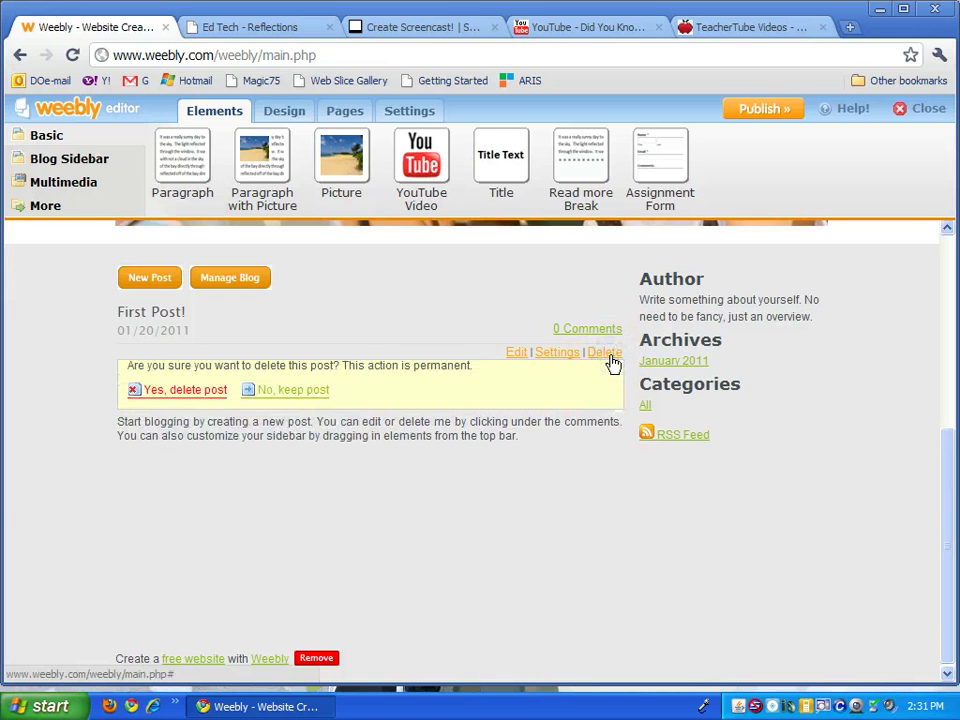
pyautogui.click(185, 402)
# Create a blog post titled "My First Blog!" with the text "I can't believe I will have a website up in a minute!".
pyautogui.click(151, 280)
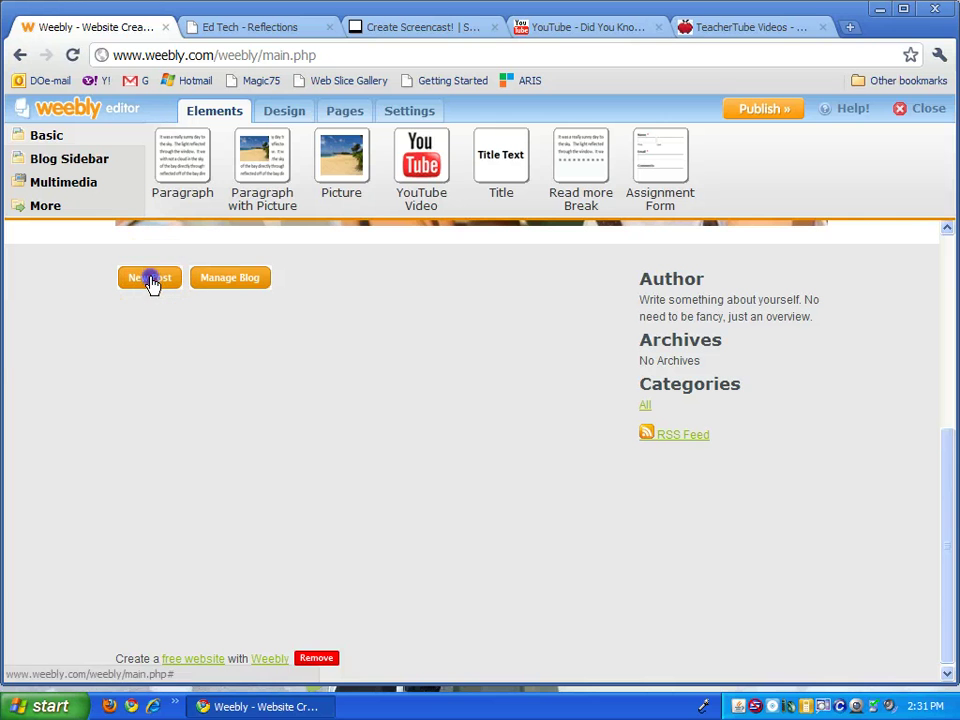
pyautogui.click(182, 315)
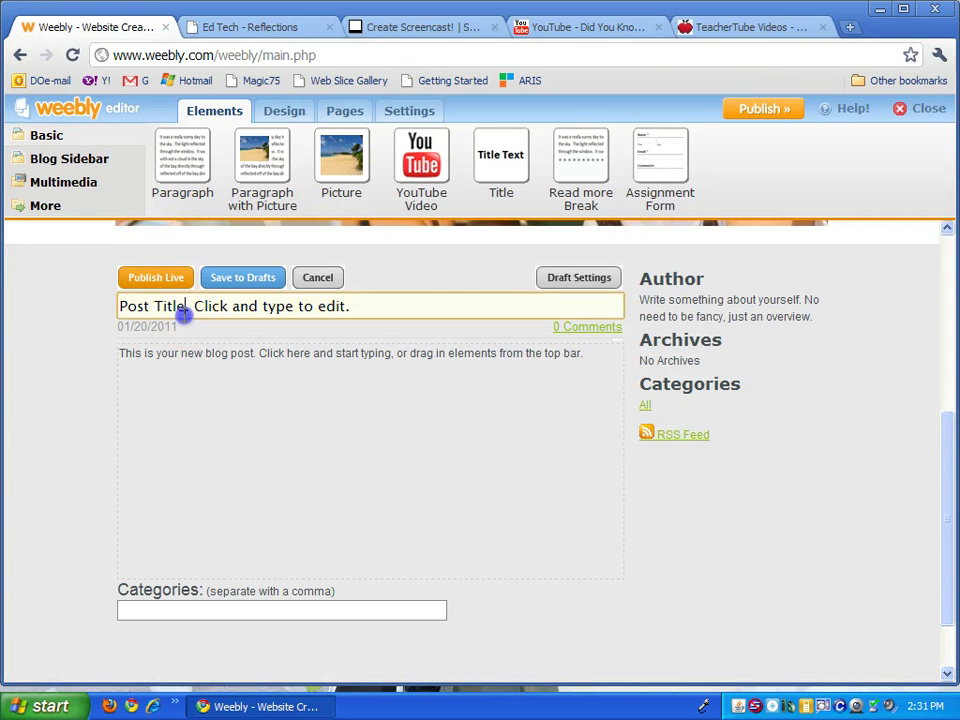
pyautogui.write('My ')
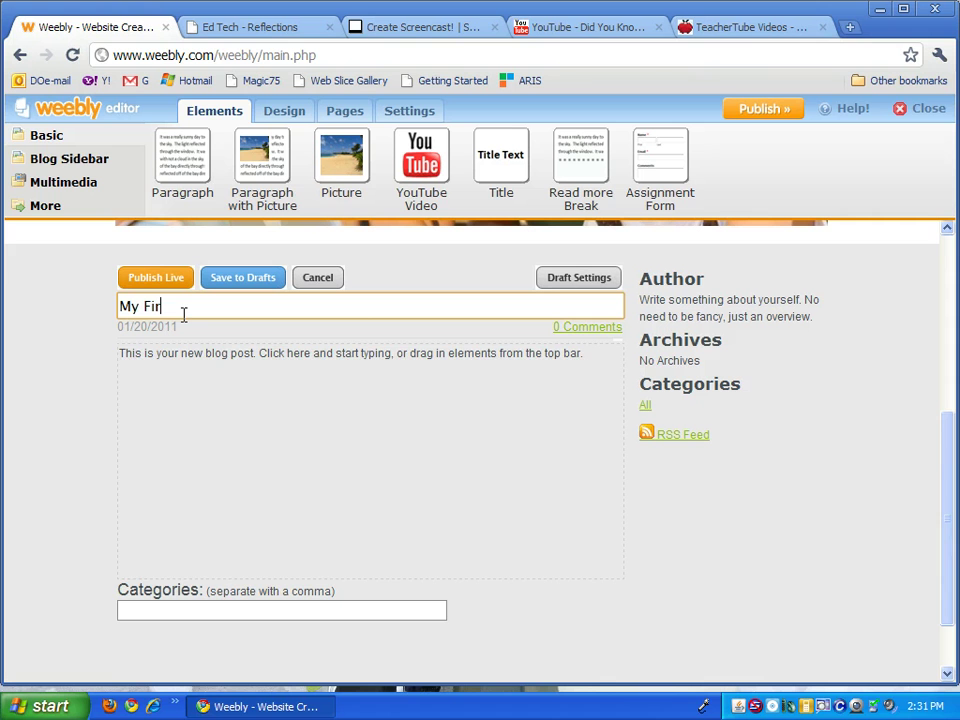
pyautogui.write('First Blog!')
pyautogui.click(216, 354)
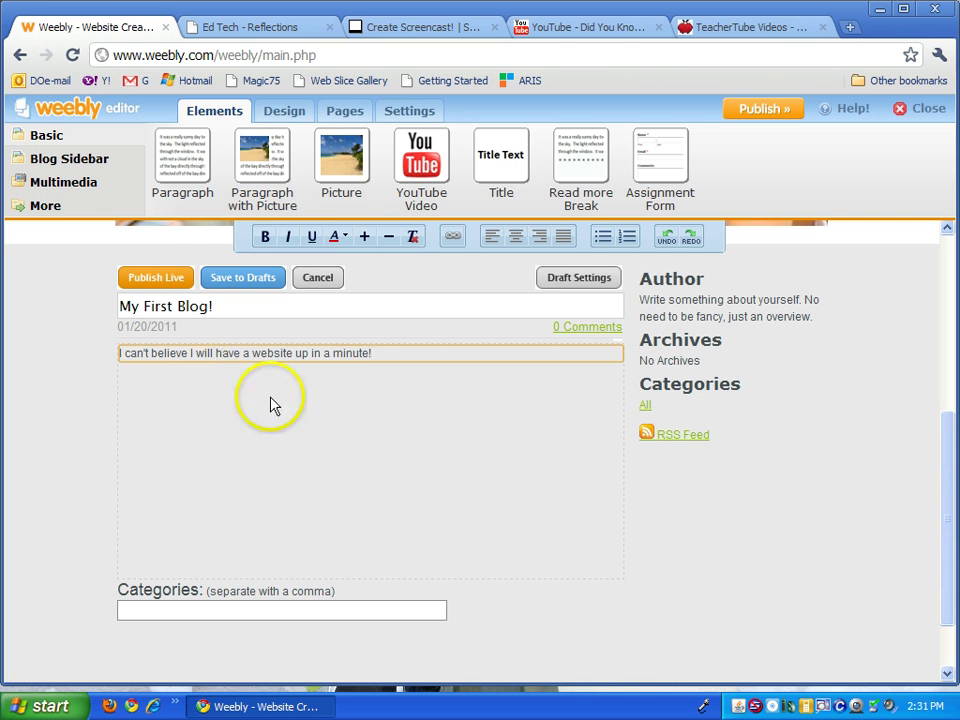
# Look over the post's categories field and link option, and publish the "My First Blog!" post live.
pyautogui.scroll(-2, 262, 406)
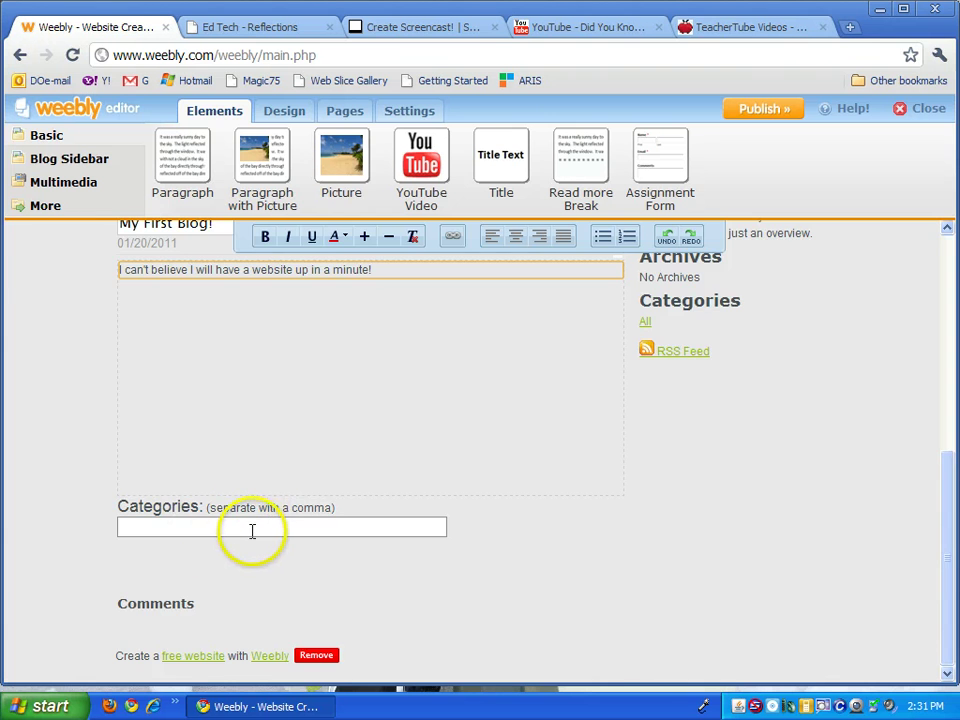
pyautogui.scroll(5, 252, 531)
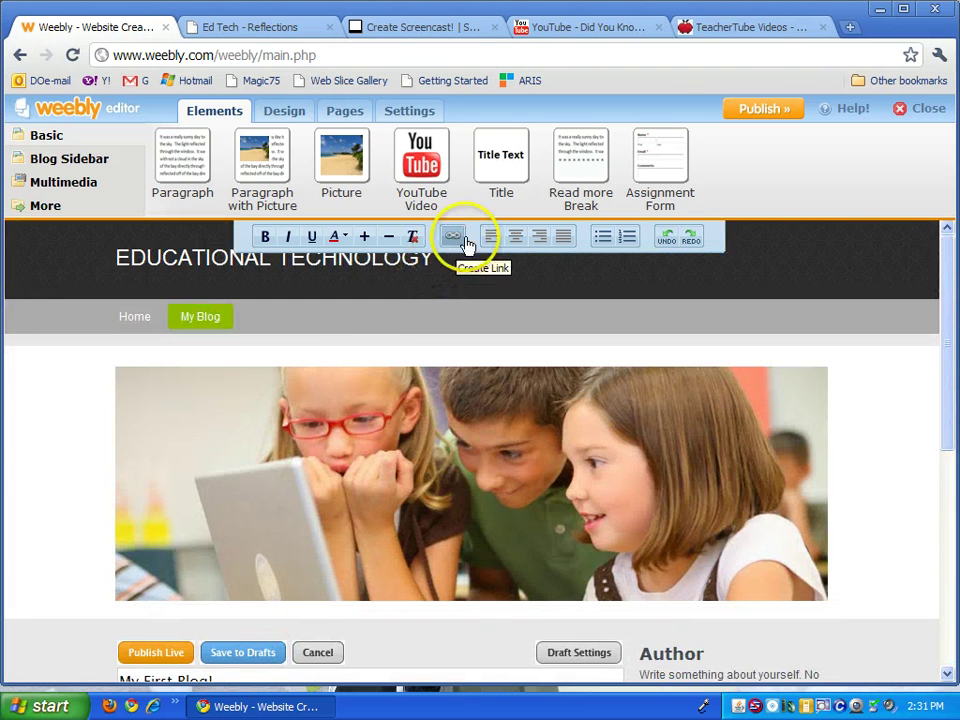
pyautogui.click(452, 240)
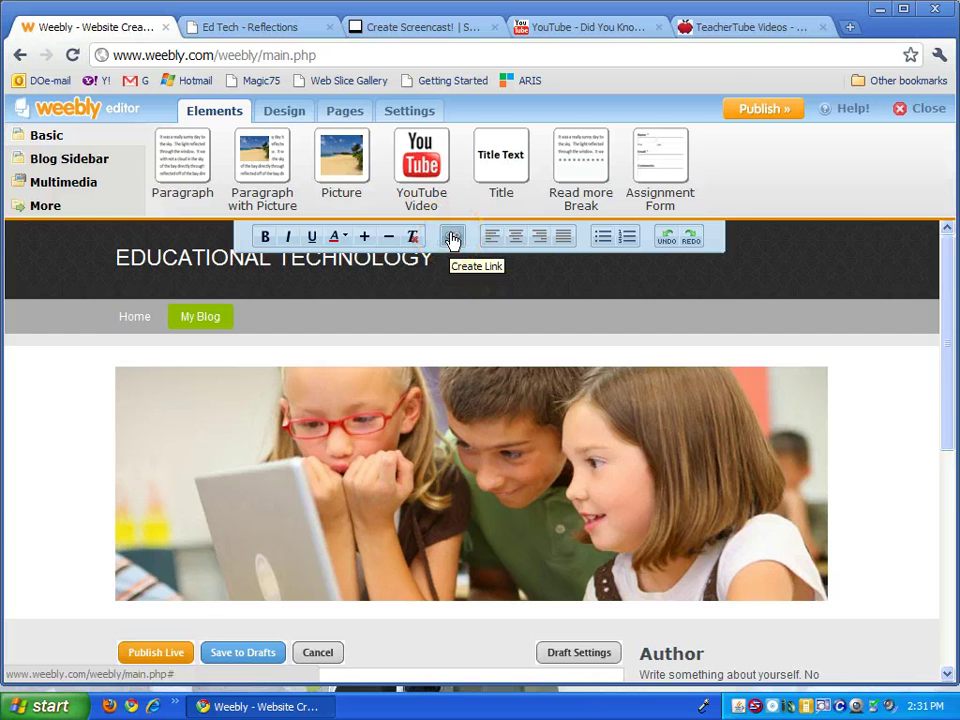
pyautogui.scroll(-2, 392, 396)
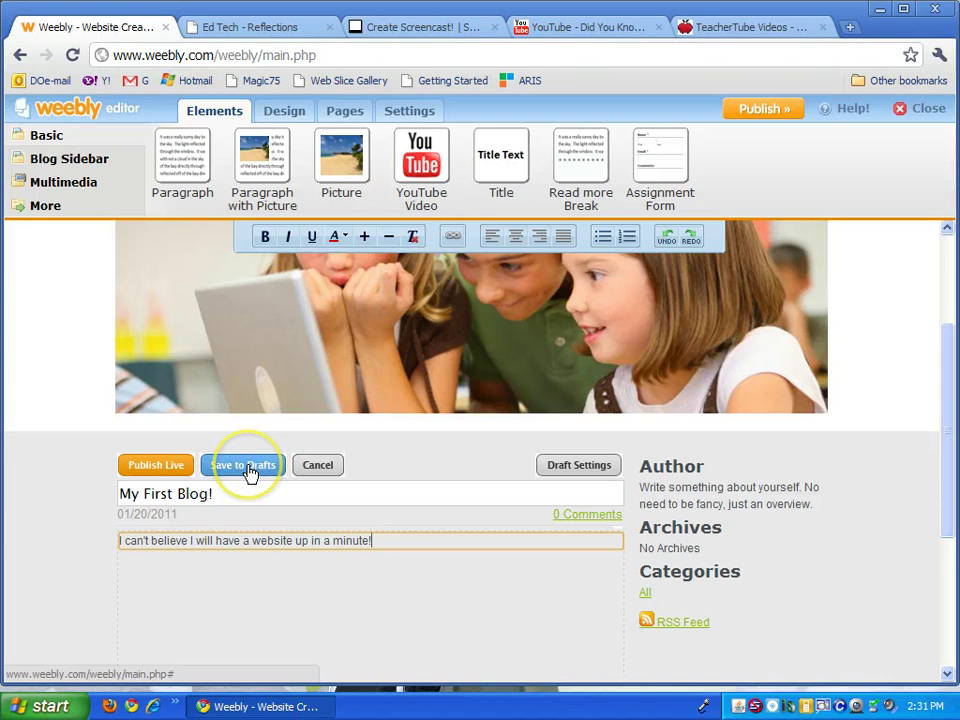
pyautogui.click(158, 466)
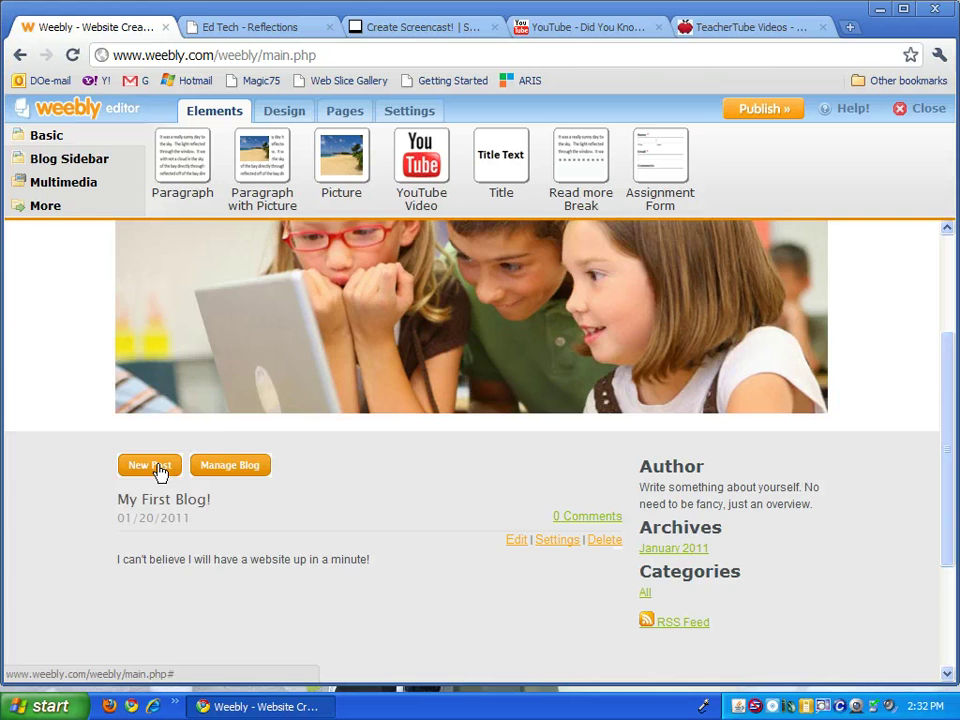
# Return to the Home page, and add and save a new standard page named "Videos".
pyautogui.scroll(4, 195, 452)
pyautogui.click(136, 321)
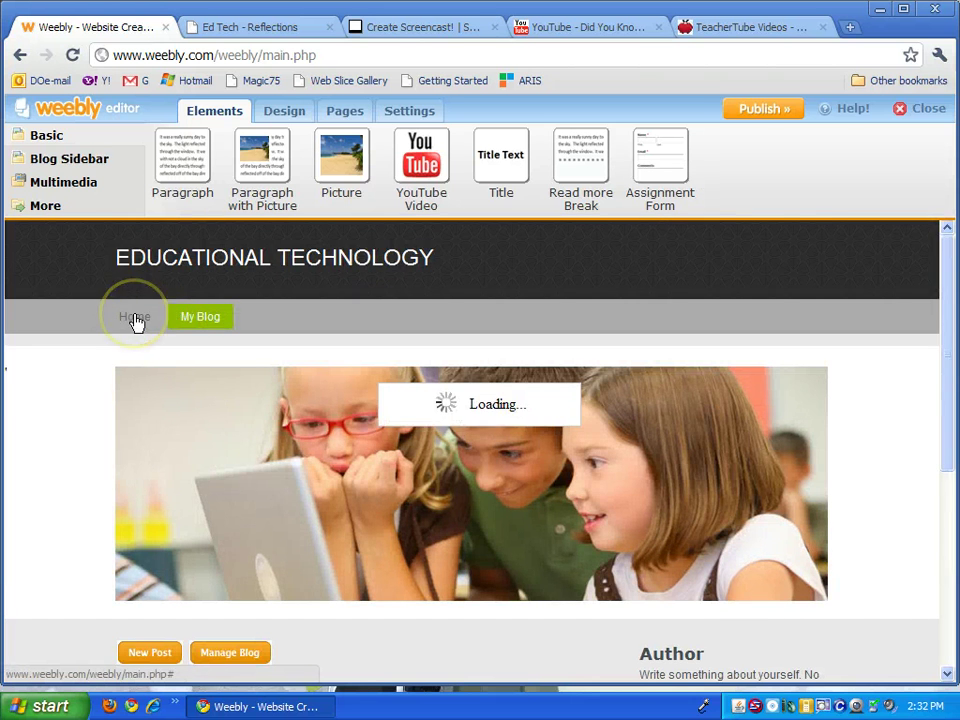
pyautogui.scroll(-10, 287, 512)
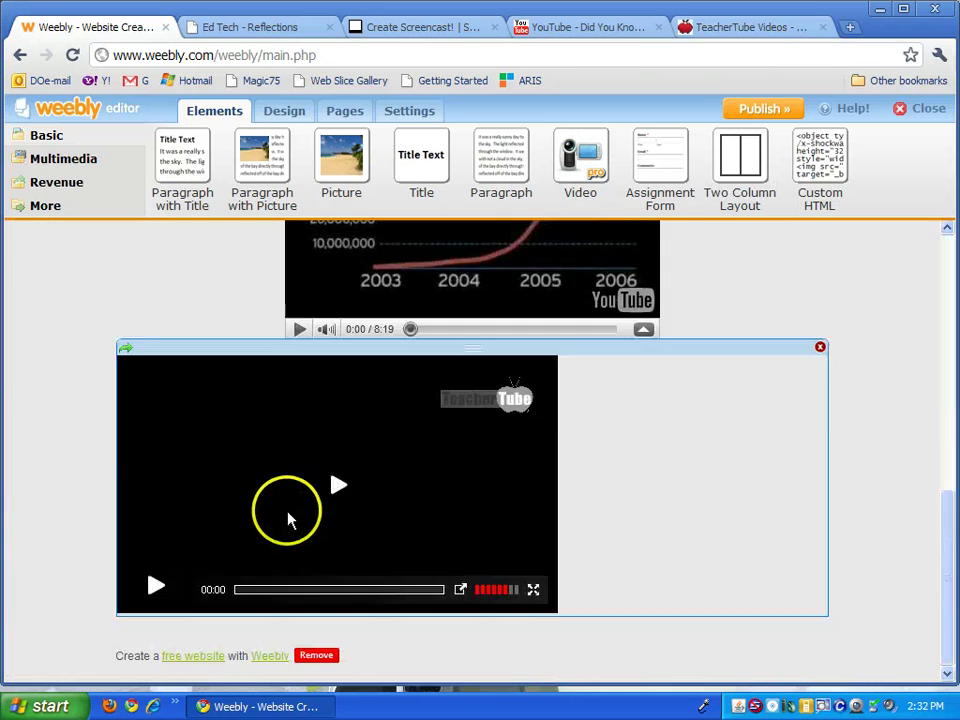
pyautogui.scroll(15, 287, 514)
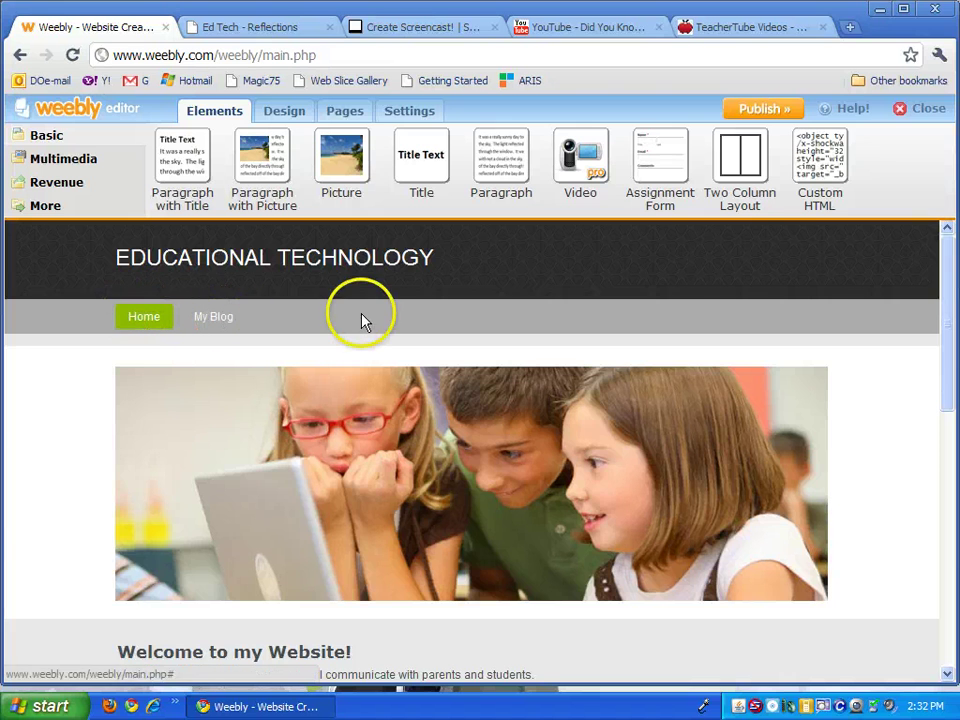
pyautogui.click(350, 114)
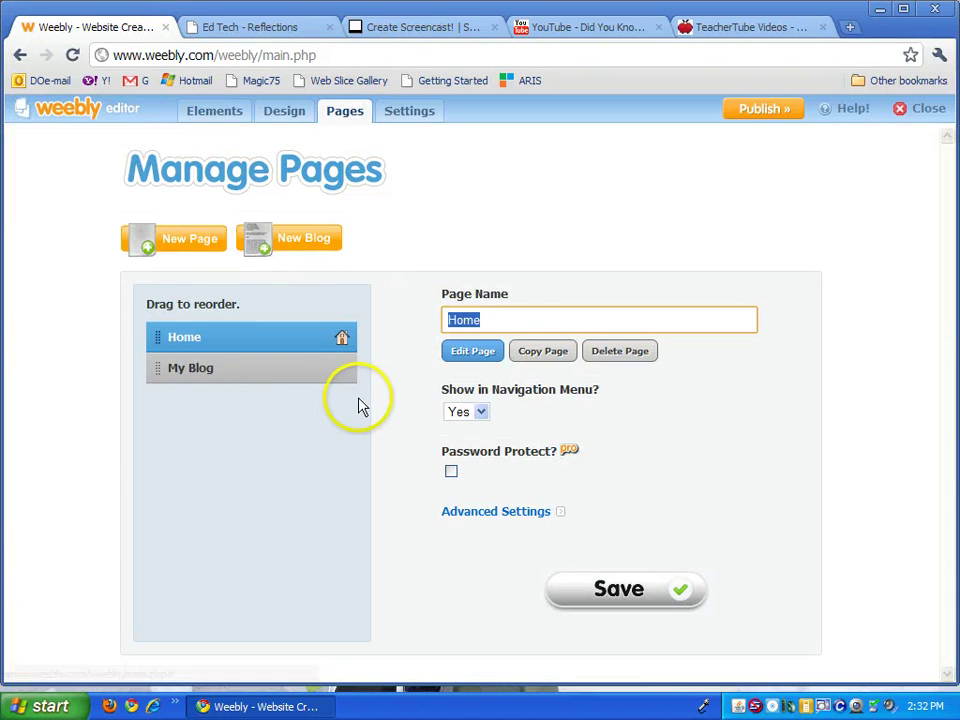
pyautogui.click(187, 244)
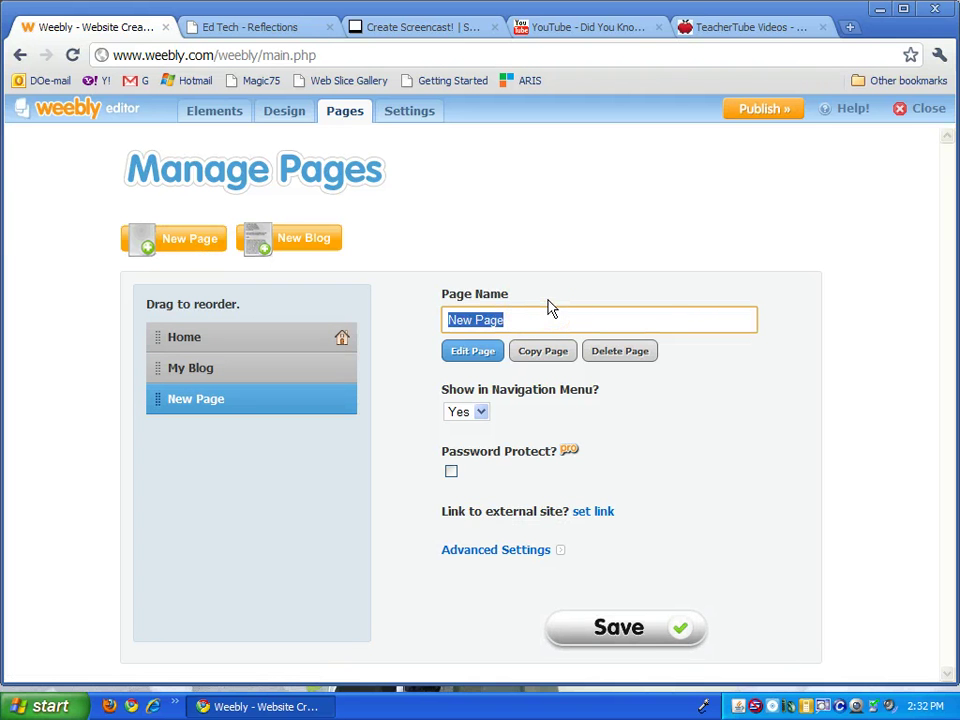
pyautogui.click(645, 630)
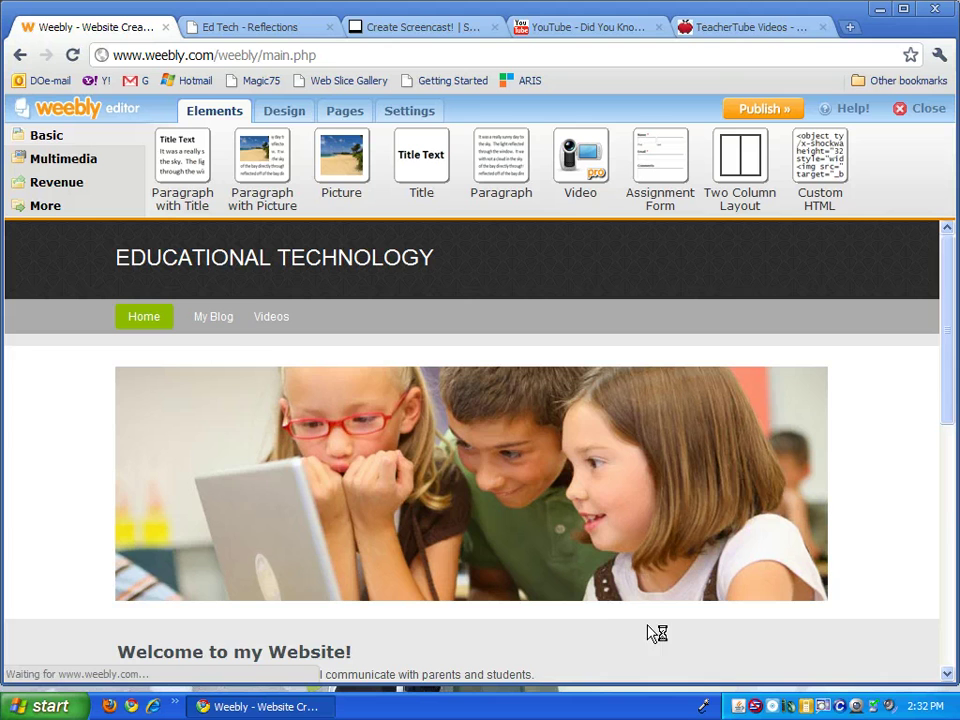
# On the Videos page, add a YouTube Video element below the header image and open its settings.
pyautogui.click(259, 324)
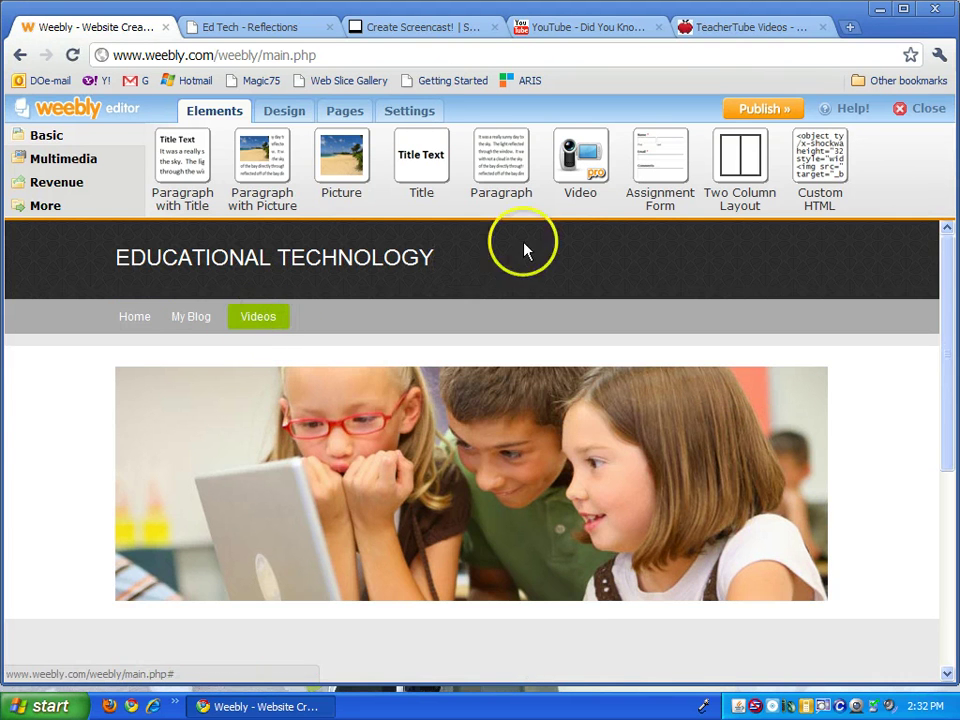
pyautogui.click(56, 157)
pyautogui.moveTo(822, 147); pyautogui.dragTo(345, 654)
pyautogui.scroll(-4, 349, 637)
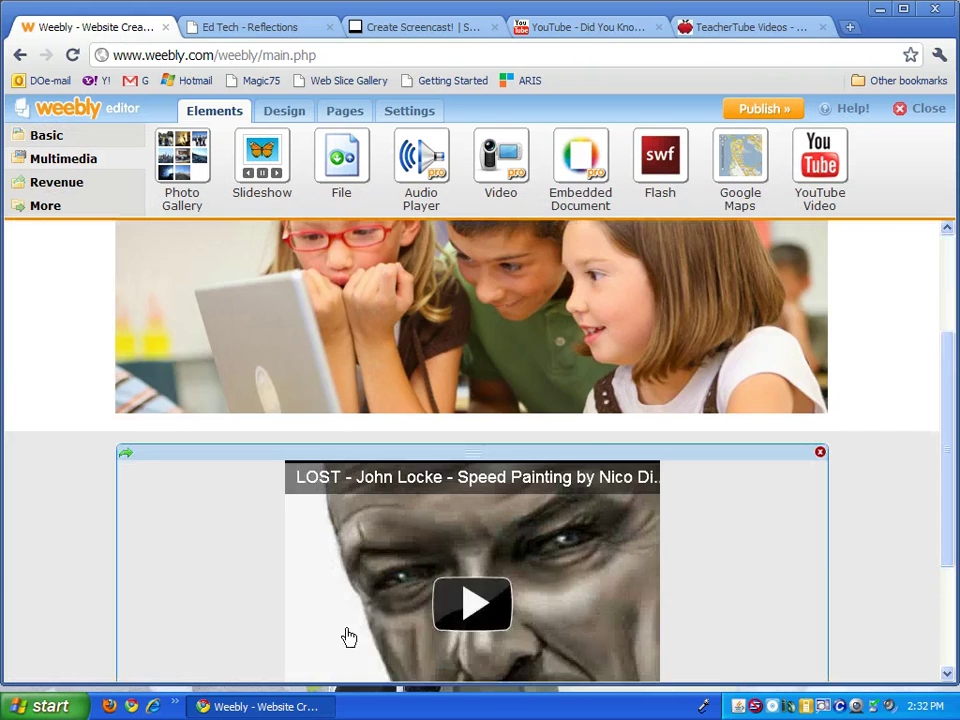
pyautogui.click(194, 418)
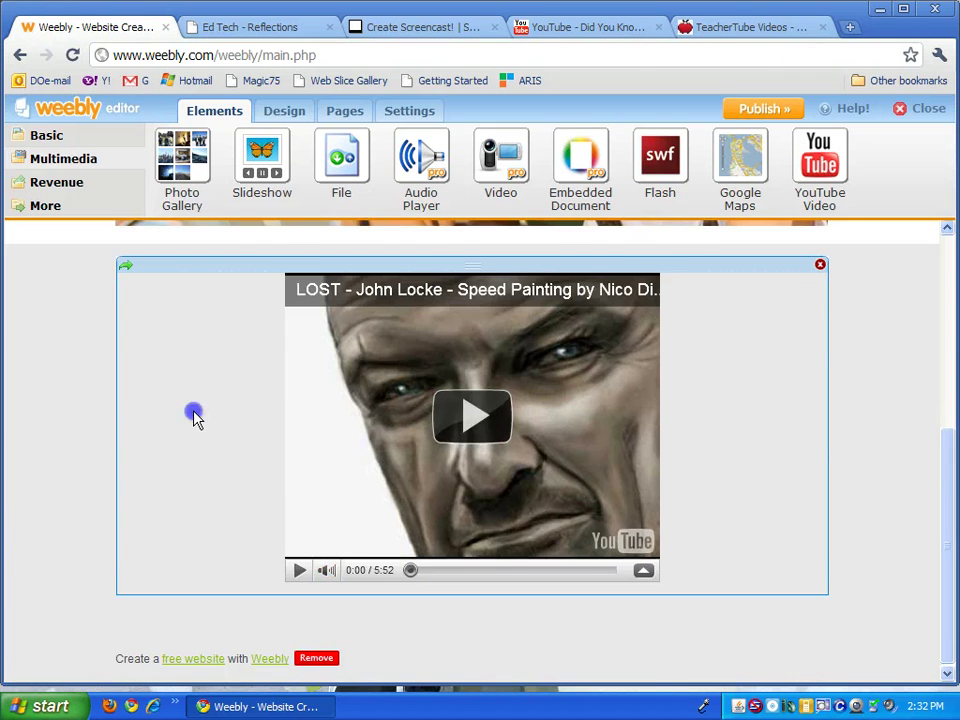
pyautogui.scroll(4, 194, 418)
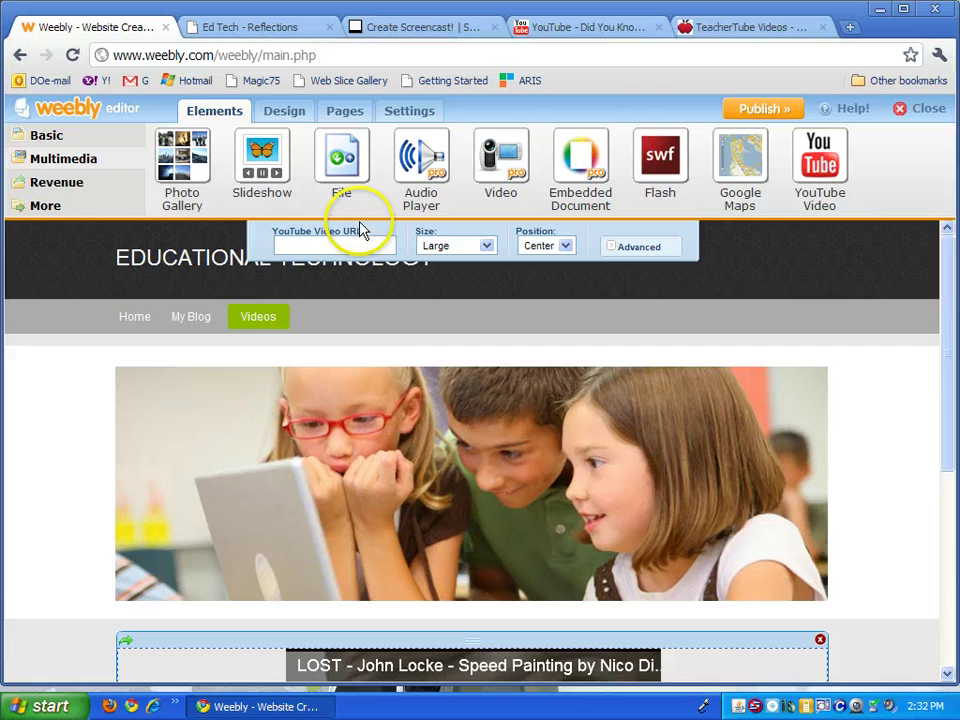
# Publish the website on the Weebly subdomain edutechdemo and open the published site.
pyautogui.click(768, 108)
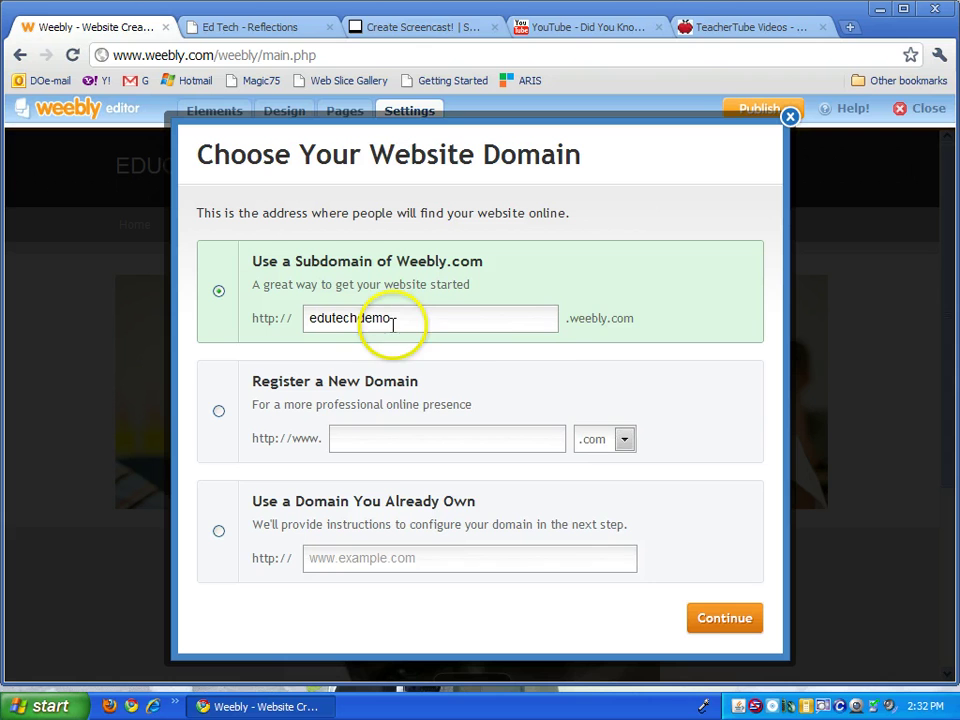
pyautogui.click(722, 620)
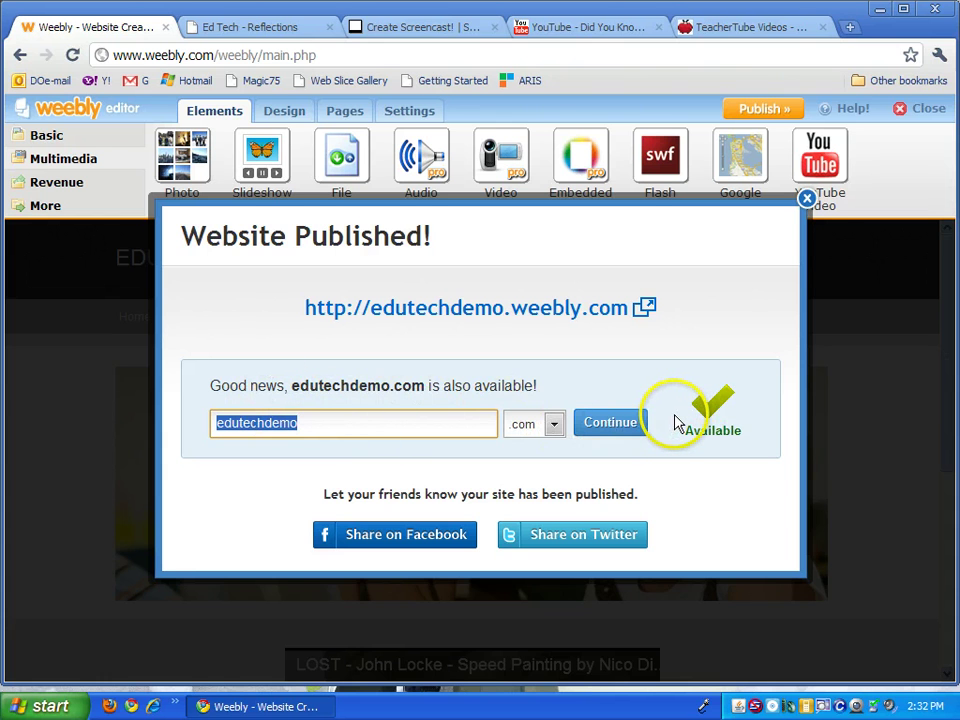
pyautogui.click(464, 317)
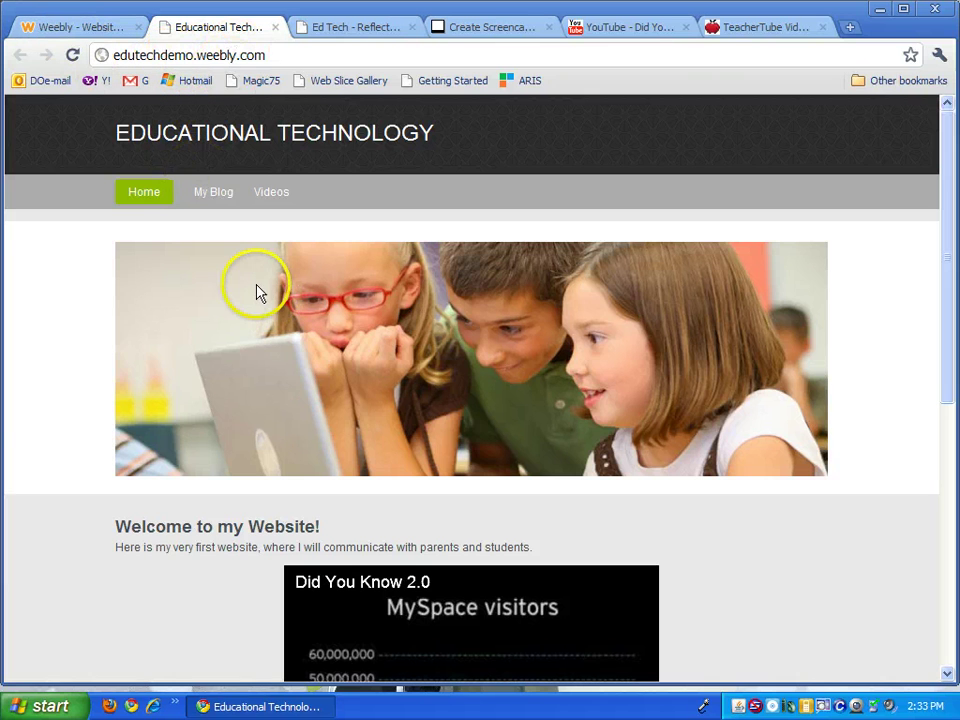
# Review the published site's Home, My Blog and Videos pages, including their videos and the blog post, and return to Home.
pyautogui.scroll(-6, 313, 456)
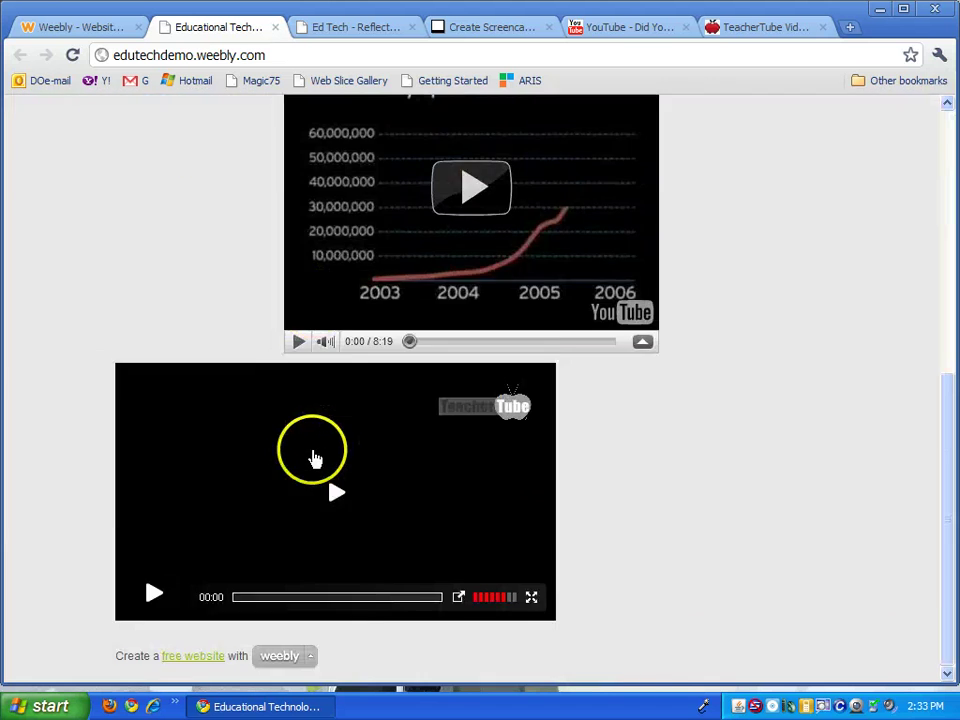
pyautogui.scroll(6, 315, 456)
pyautogui.click(207, 194)
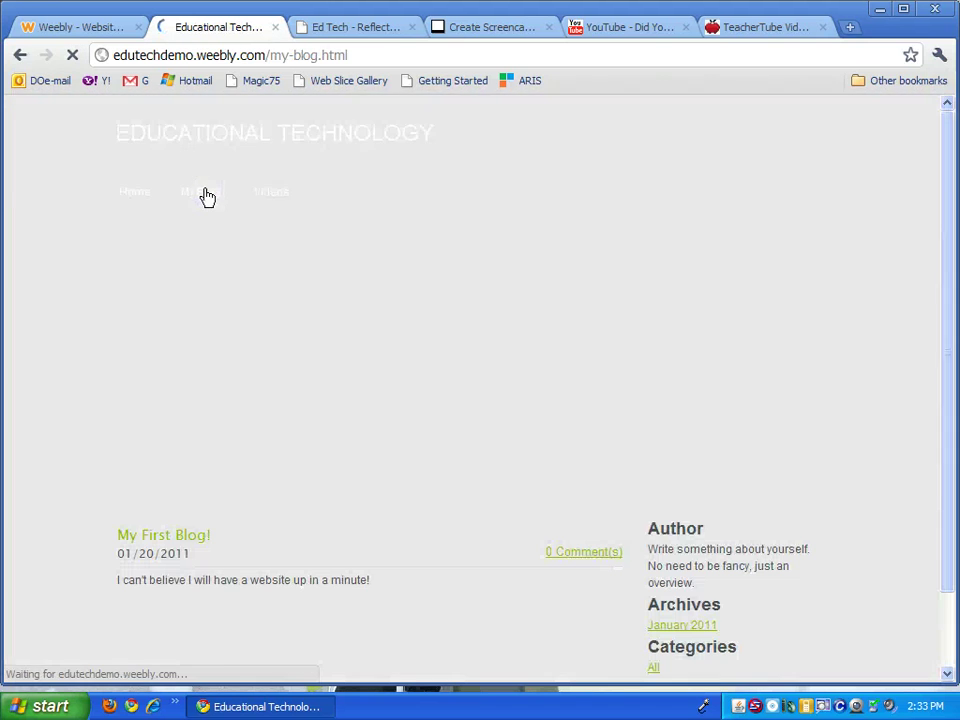
pyautogui.scroll(-2, 255, 375)
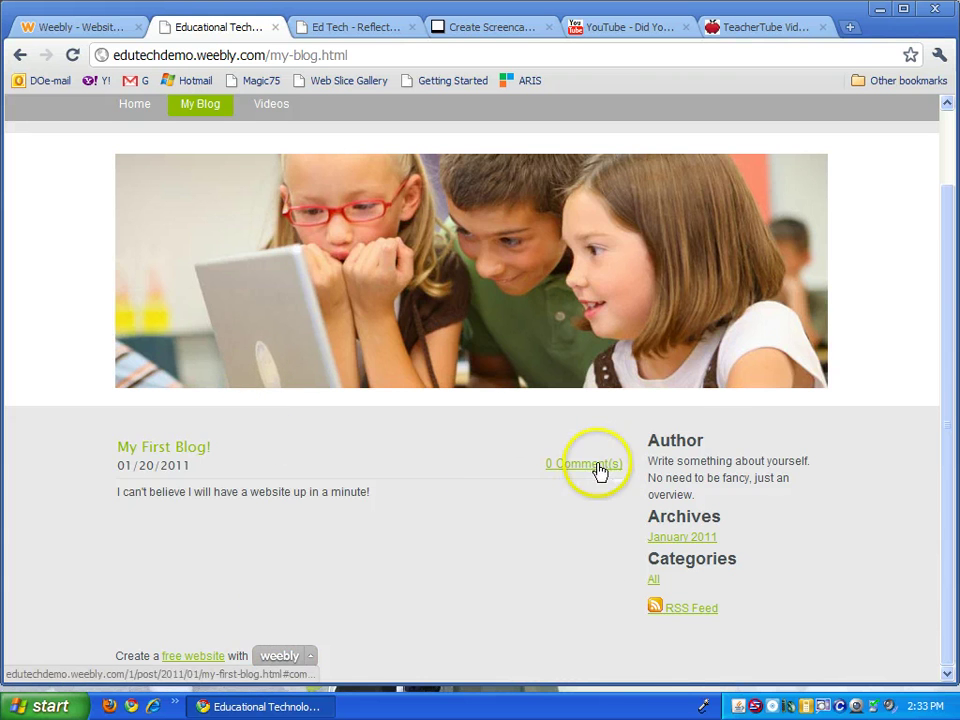
pyautogui.scroll(2, 332, 467)
pyautogui.click(272, 194)
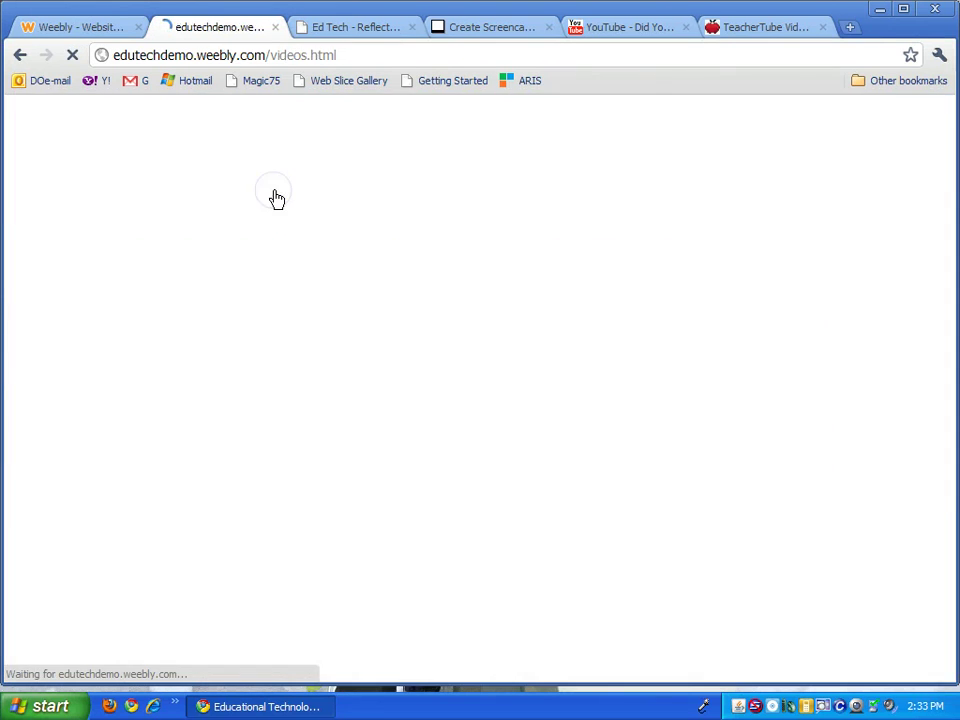
pyautogui.scroll(-2, 356, 605)
pyautogui.scroll(2, 354, 606)
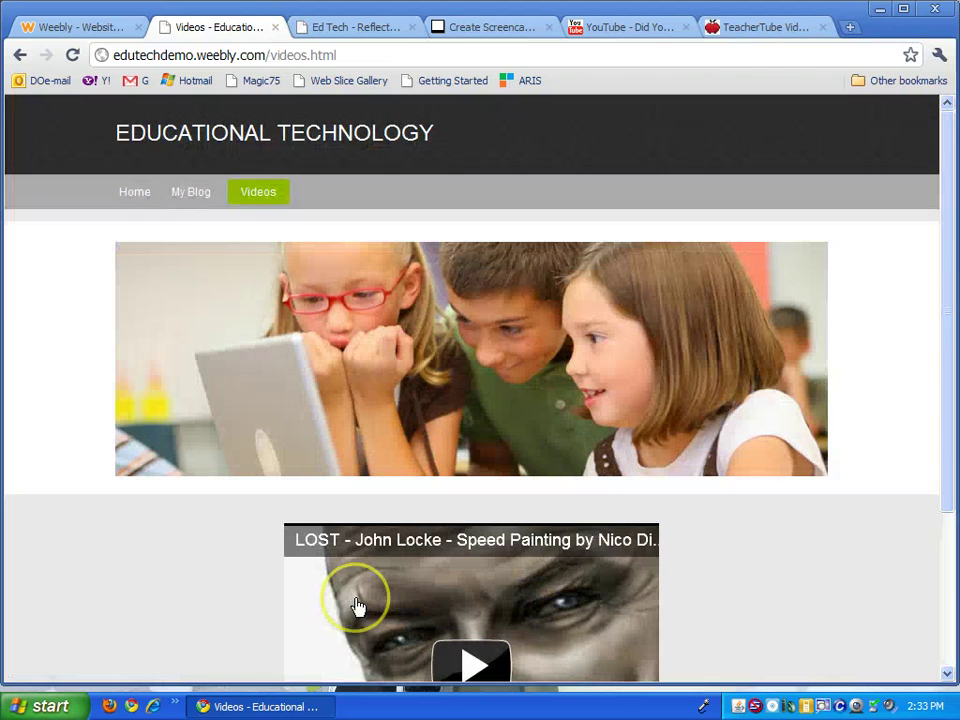
pyautogui.click(140, 195)
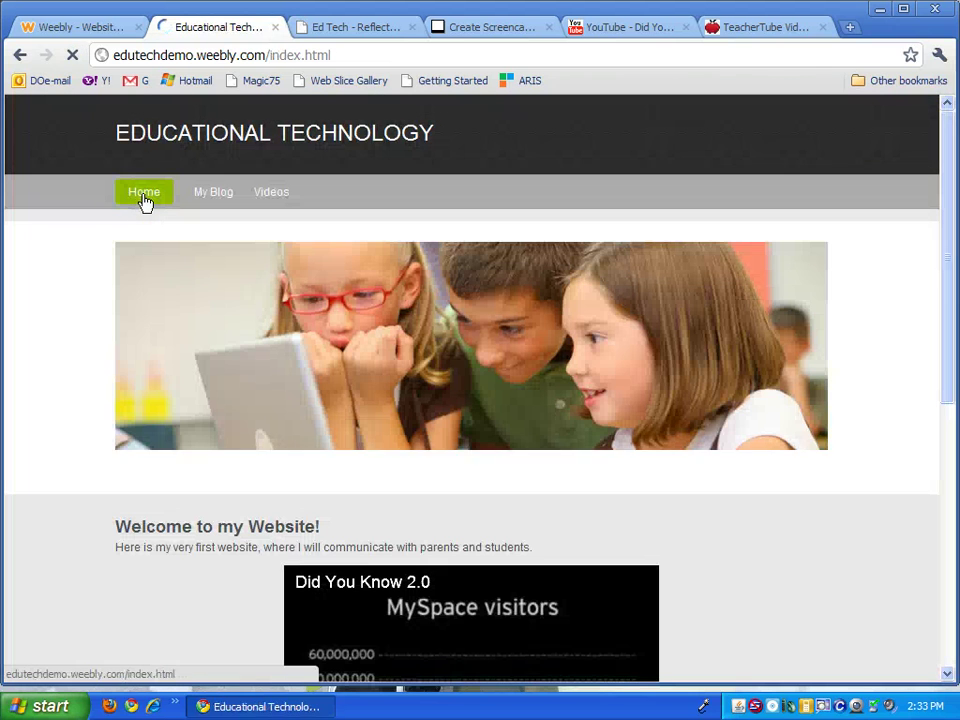